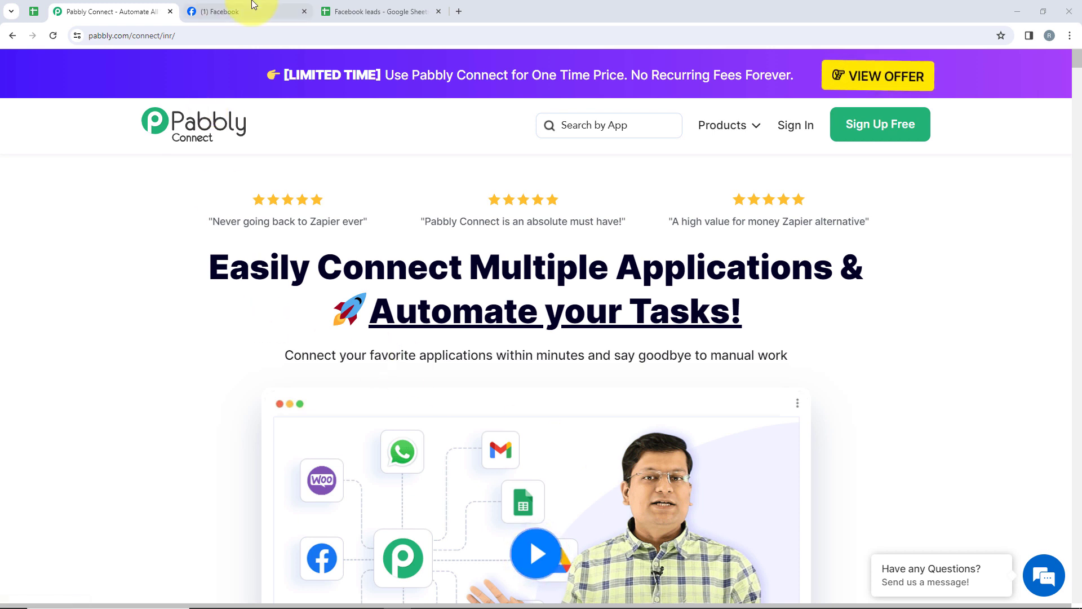
Review the Mega News Facebook page and the News Agency sheet with Name, Email and Phone No. columns.
mouse_move(253, 4)
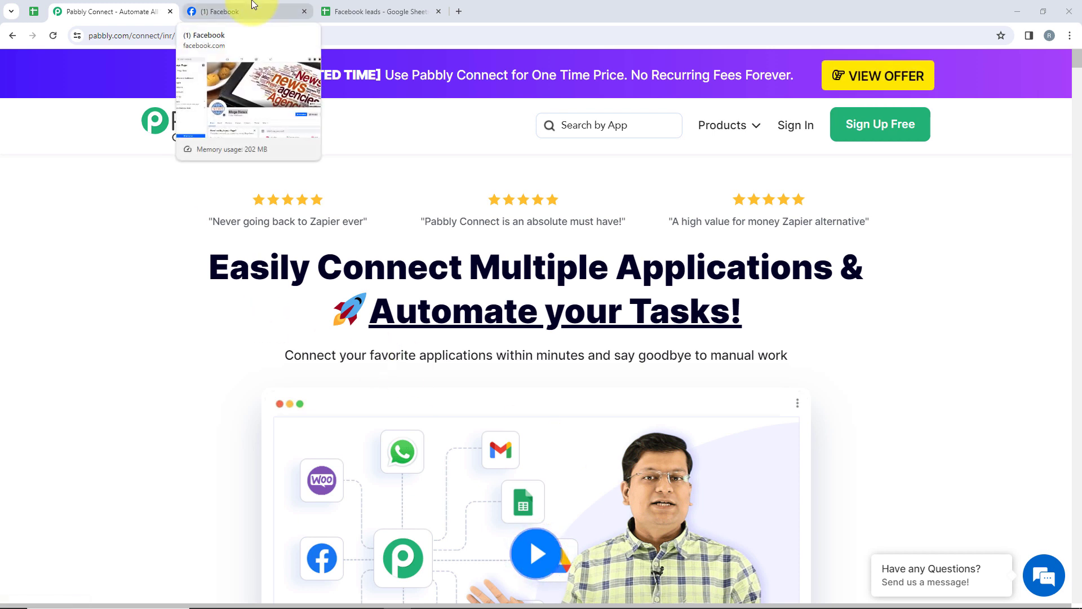
left_click(241, 1)
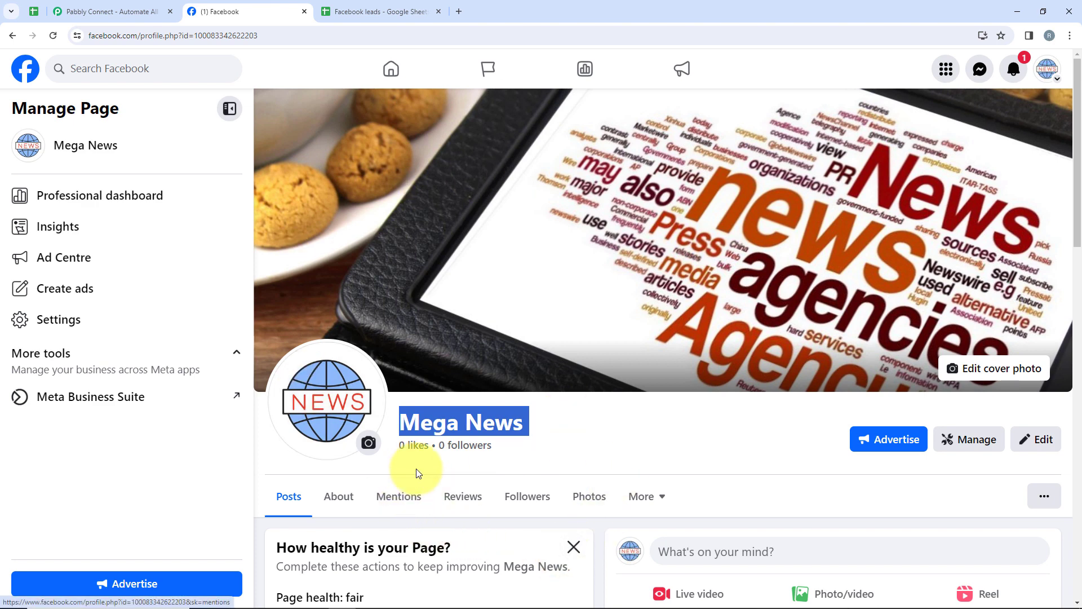
left_click(392, 12)
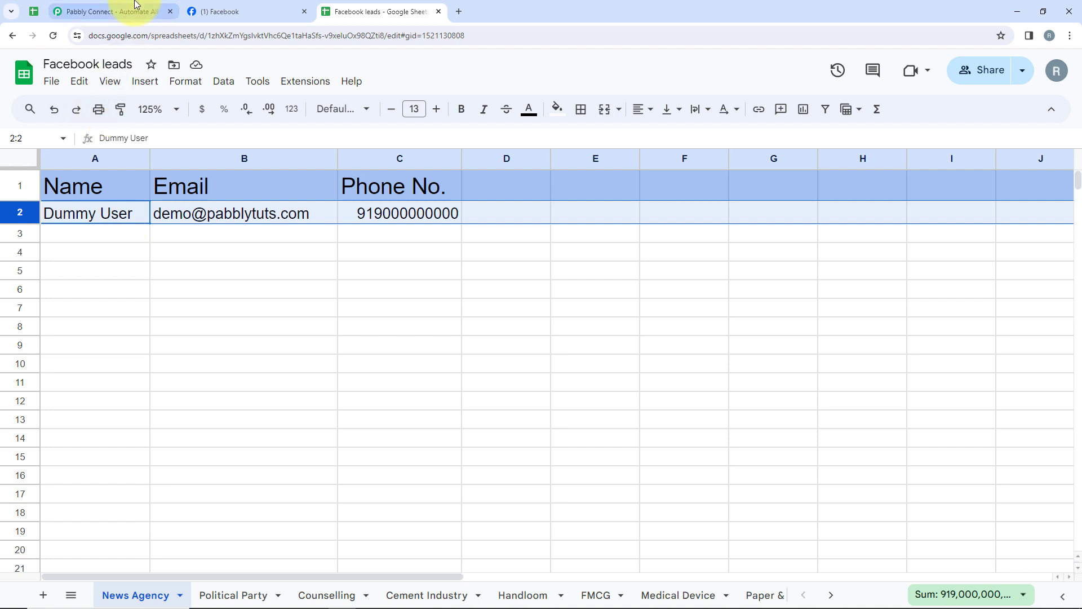
left_click(149, 12)
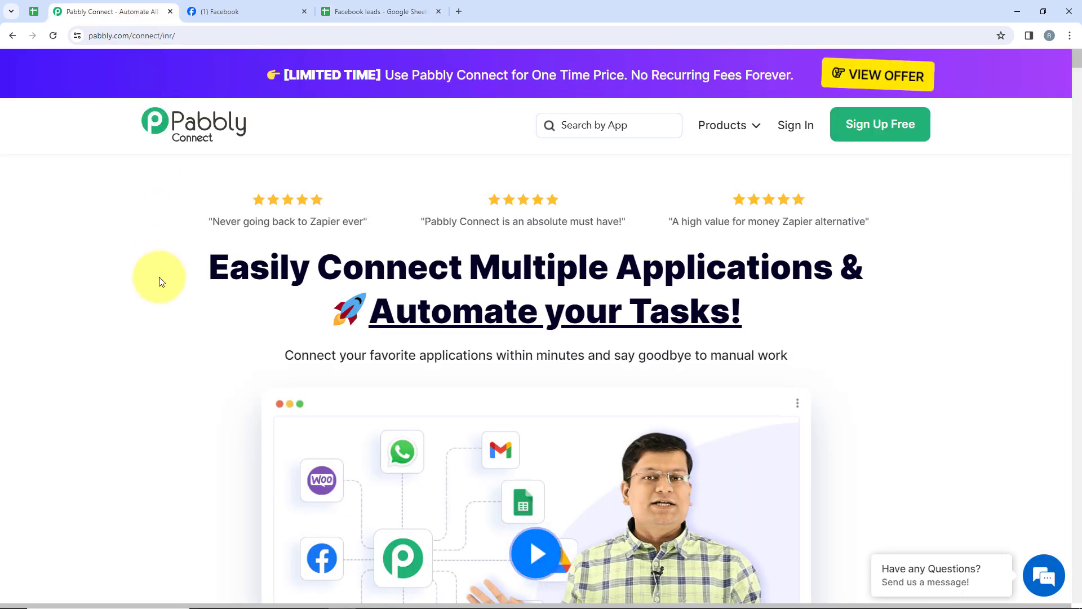
left_click(234, 10)
left_click(403, 7)
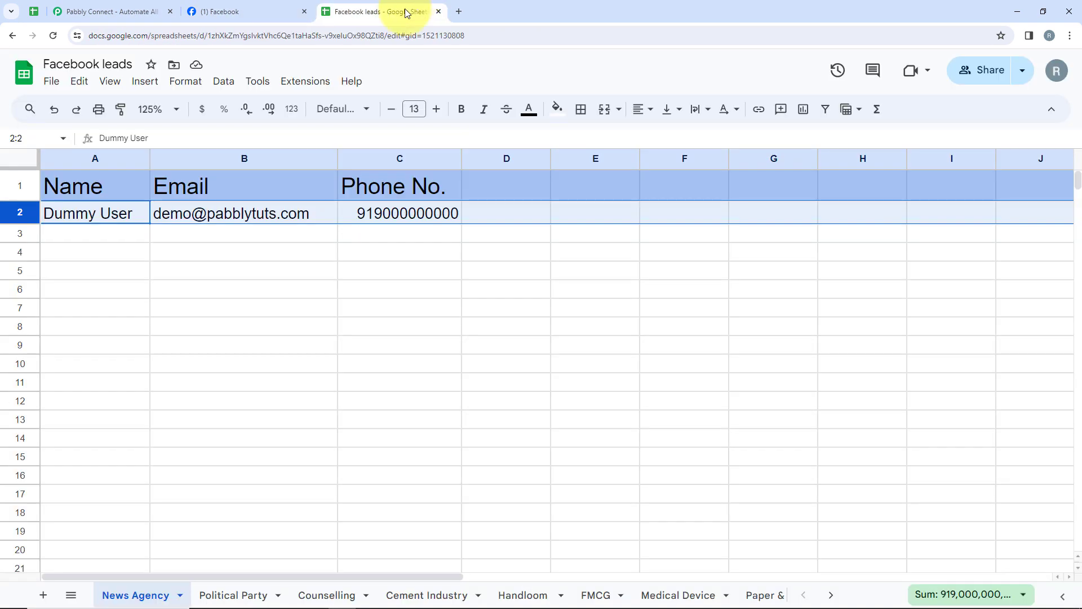
left_click(142, 7)
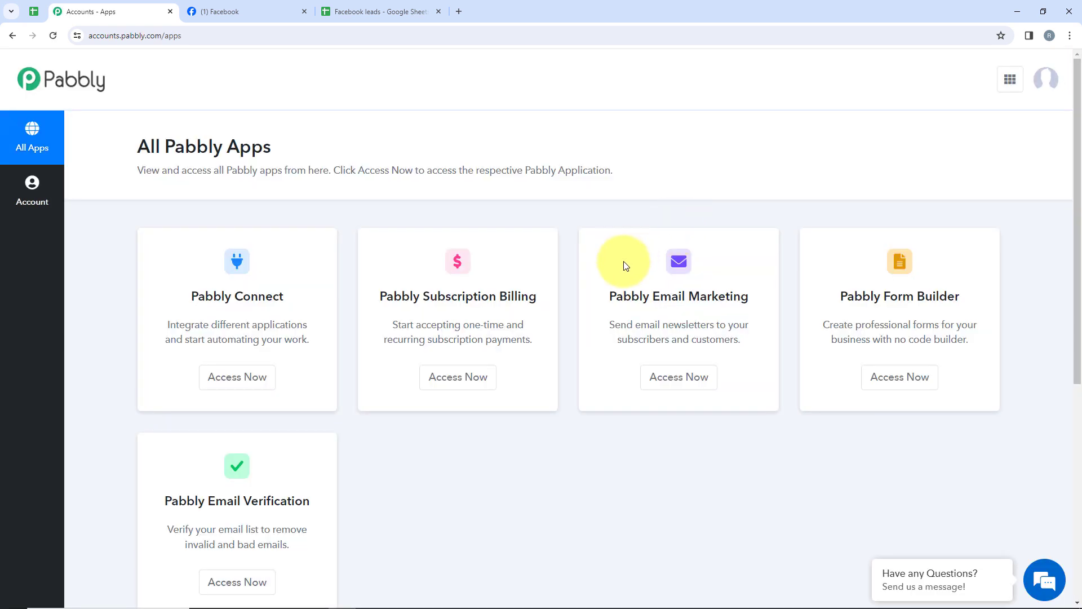
Open the Pabbly Connect dashboard from the All Pabbly Apps page via Access Now.
left_click_drag(140, 138, 286, 147)
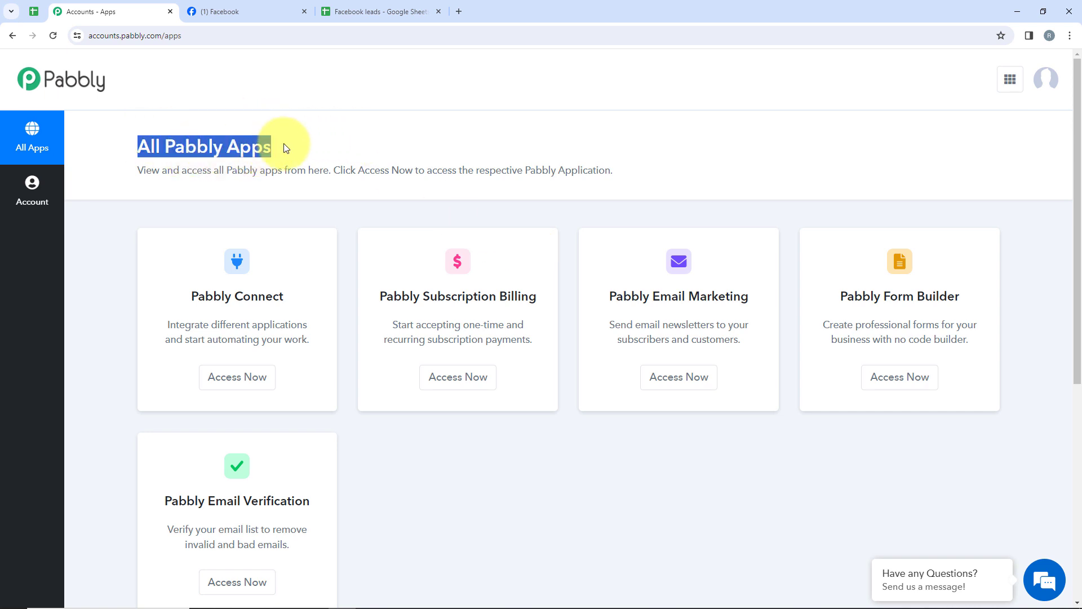
left_click(318, 202)
scroll(361, 198, "down", 2)
scroll(380, 213, "up", 2)
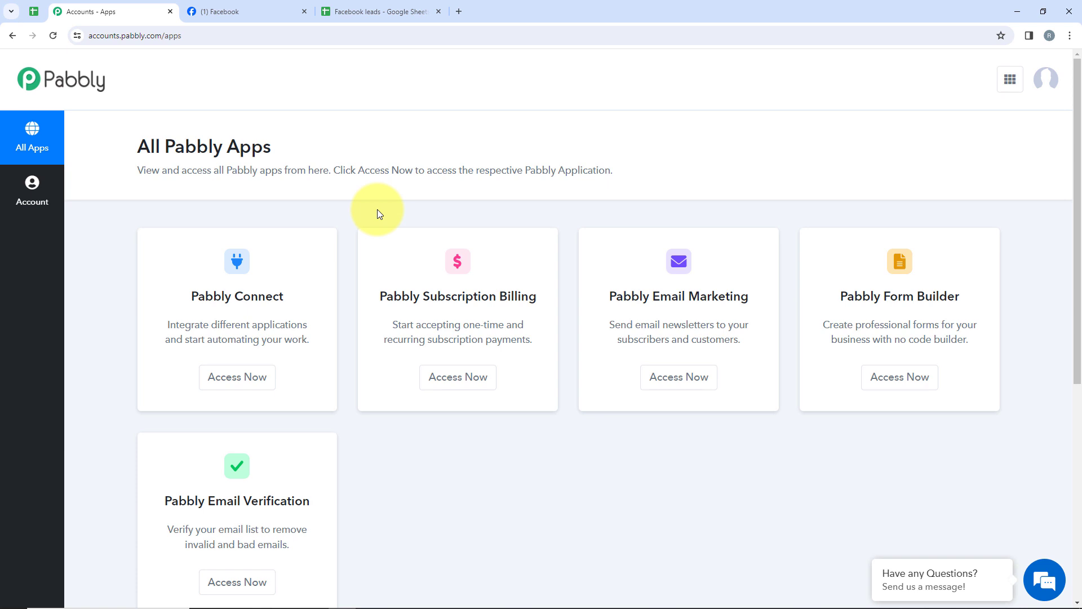
left_click_drag(181, 306, 276, 293)
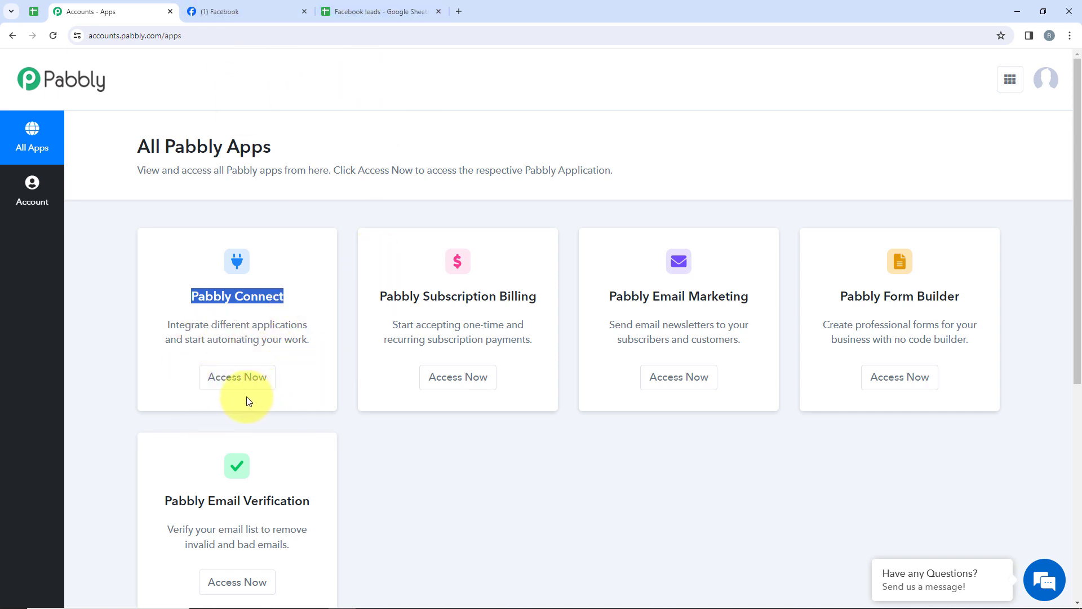
left_click(223, 385)
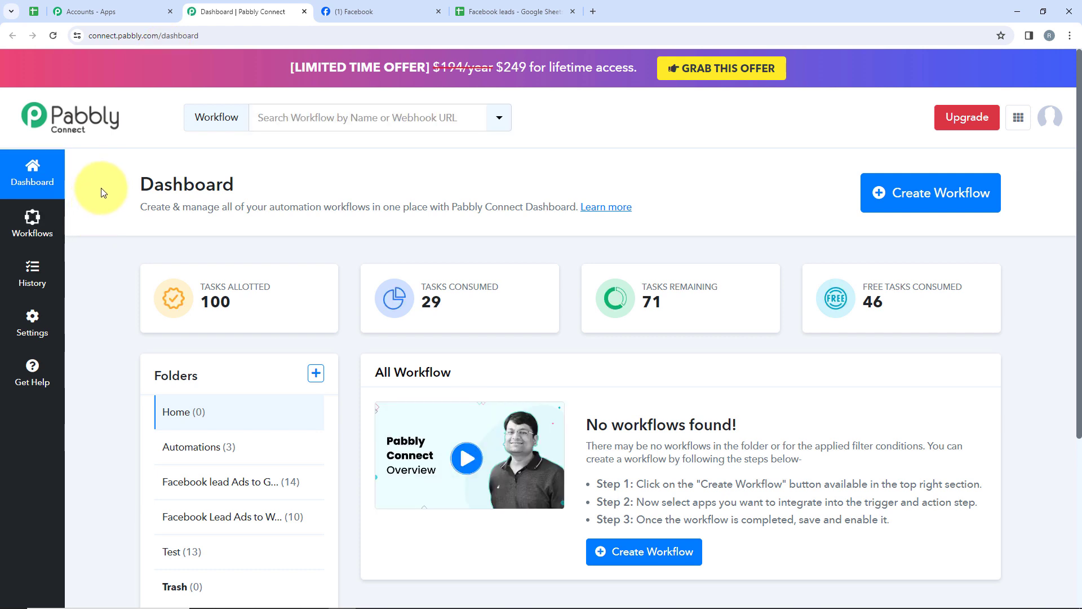
double_click(183, 181)
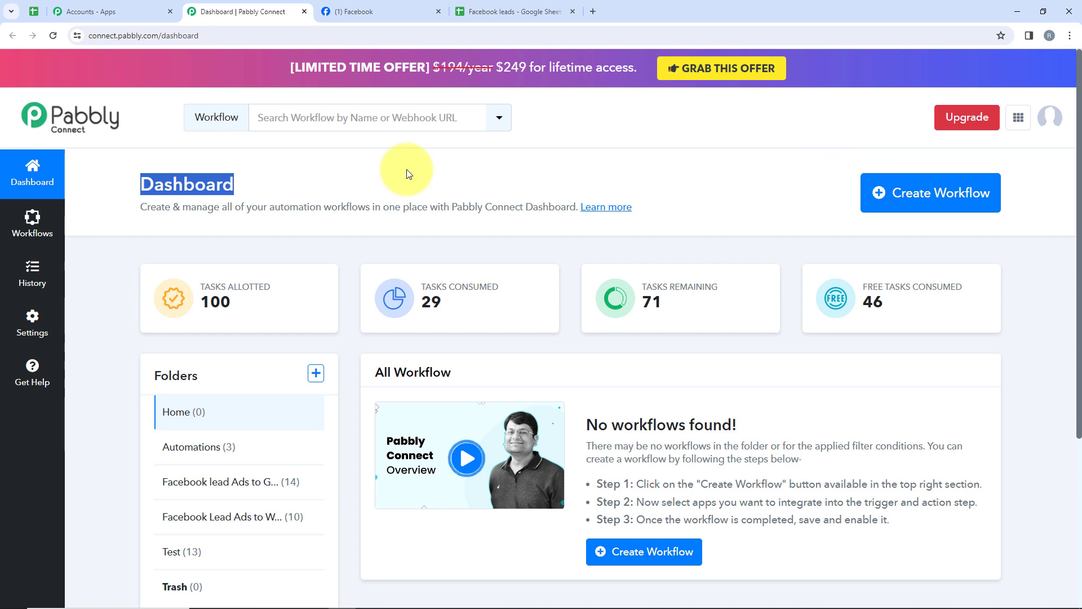
Create the workflow 'Facebook Lead Ads To Google Sheets for News Agency' in the Facebook lead Ads to Google Sheets Automation folder.
left_click(894, 193)
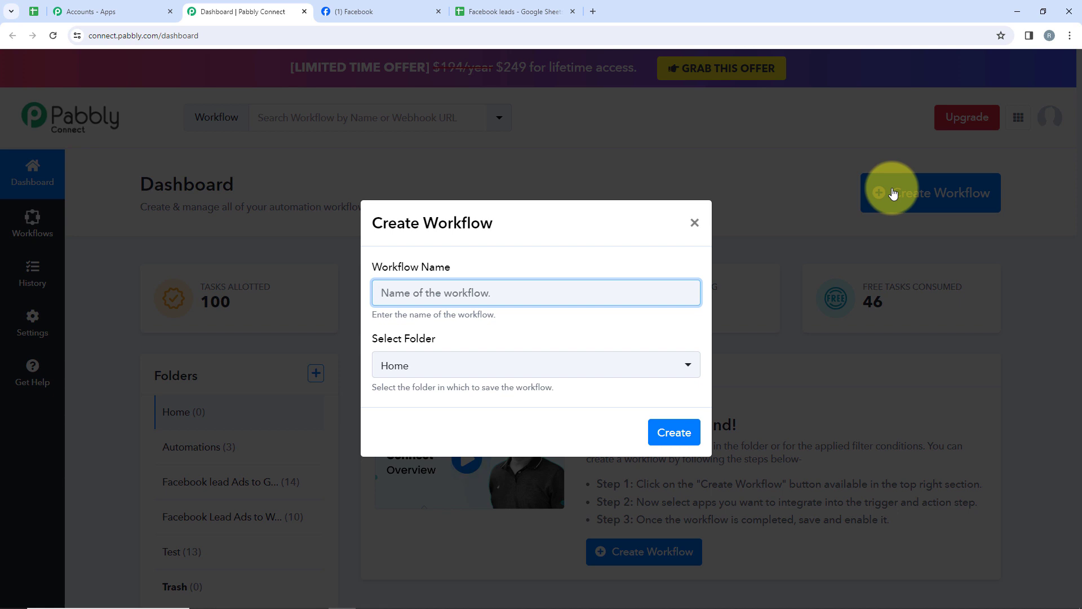
left_click(445, 358)
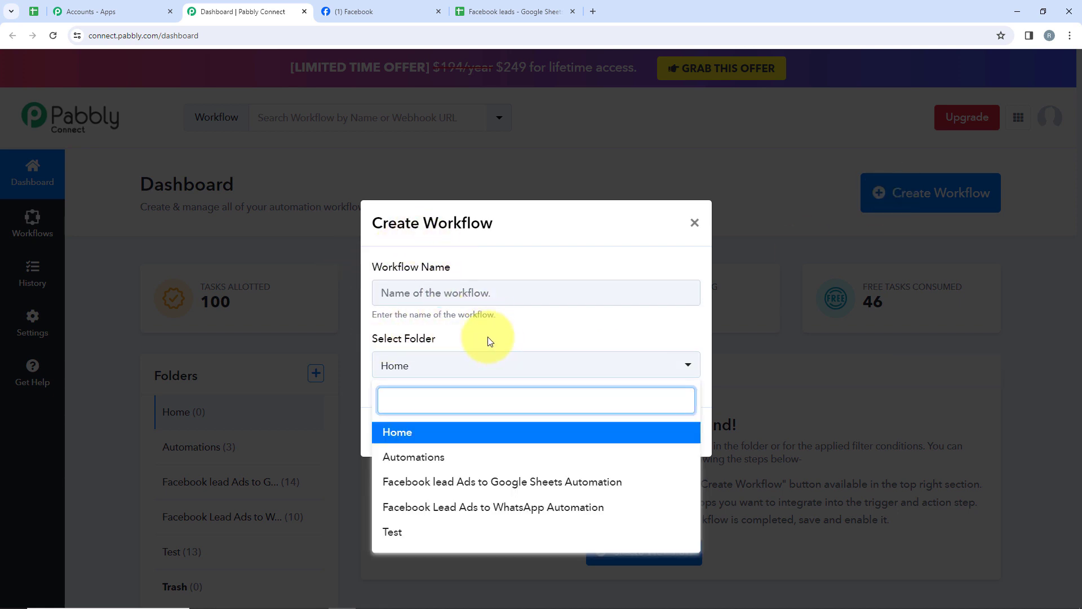
left_click(482, 365)
left_click(472, 371)
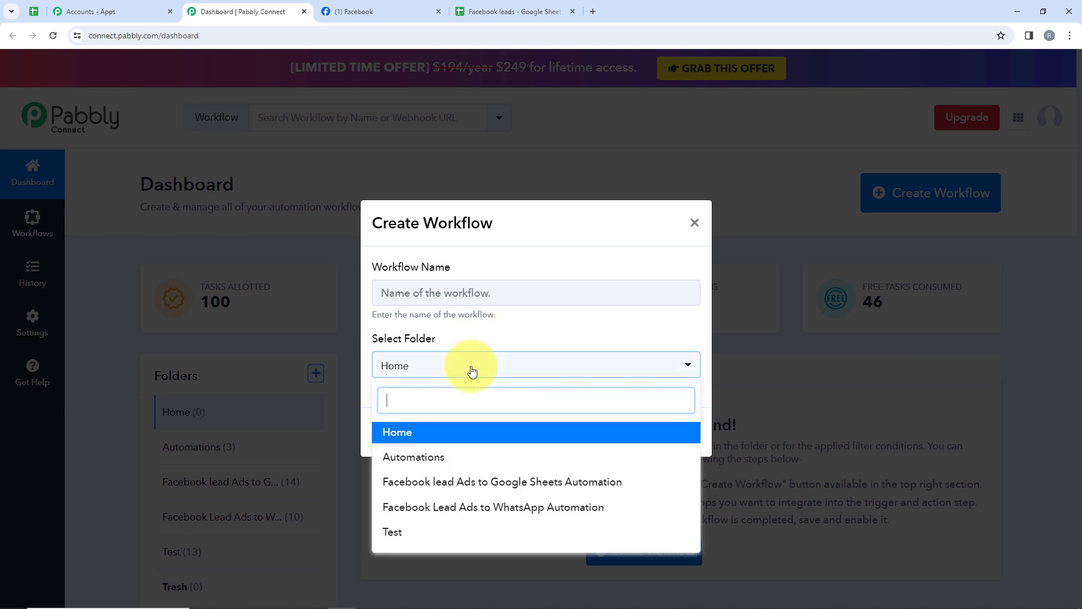
left_click(590, 485)
left_click(451, 299)
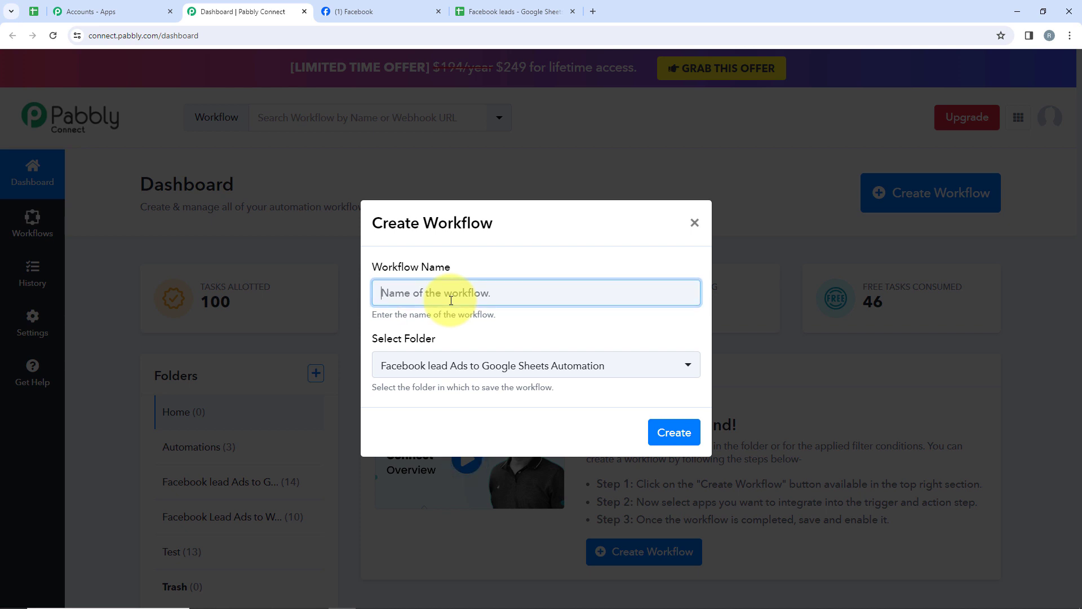
type("Facebook Lead Ads To Google Sheets for News Agency")
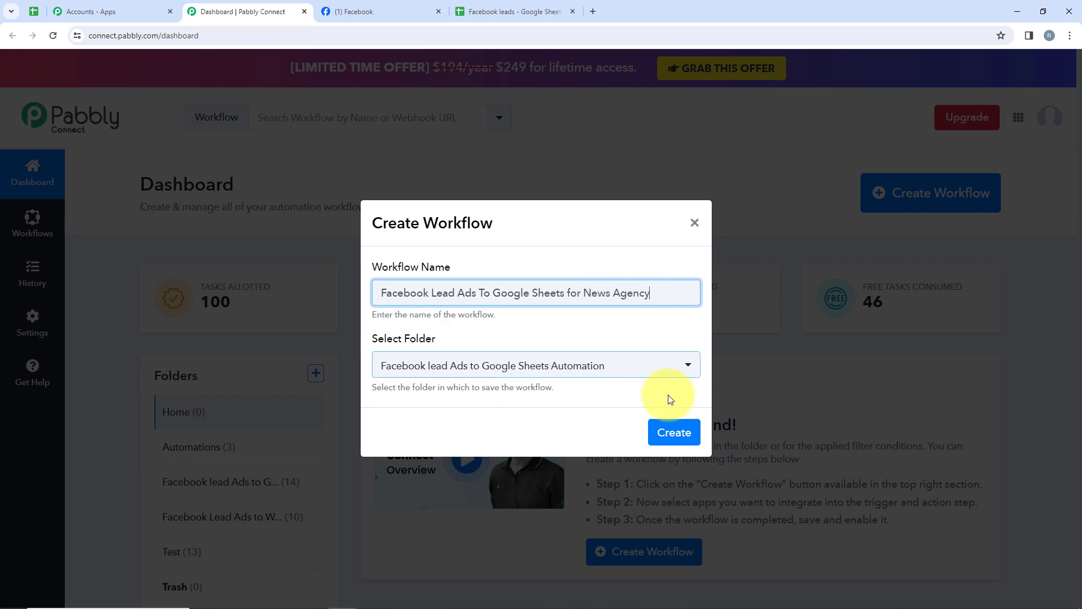
left_click(663, 434)
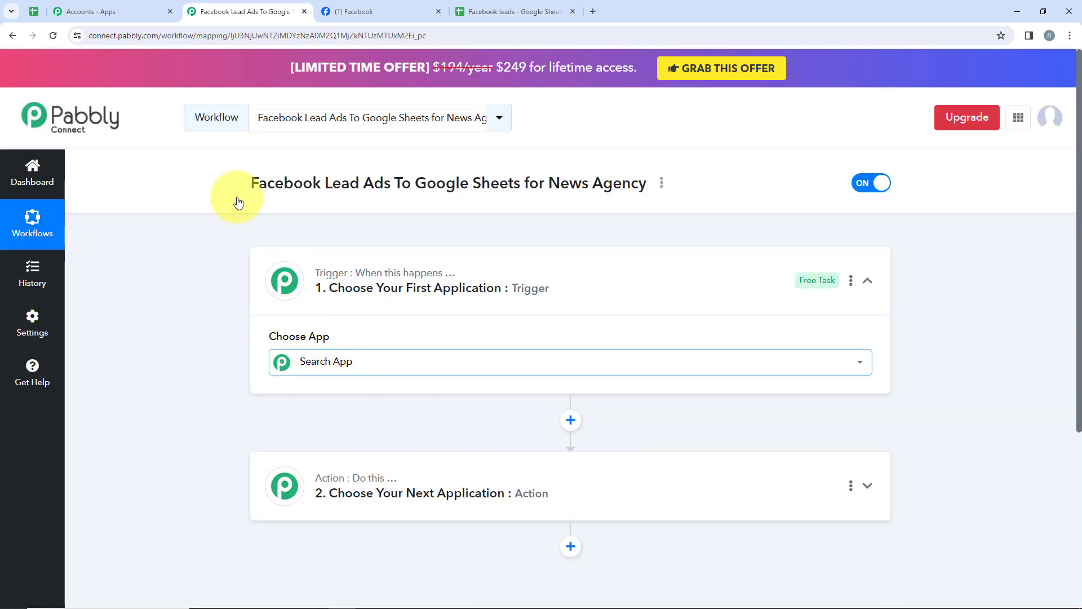
Choose Facebook Lead Ads as the trigger app by searching 'Fac'.
left_click(860, 362)
left_click(592, 286)
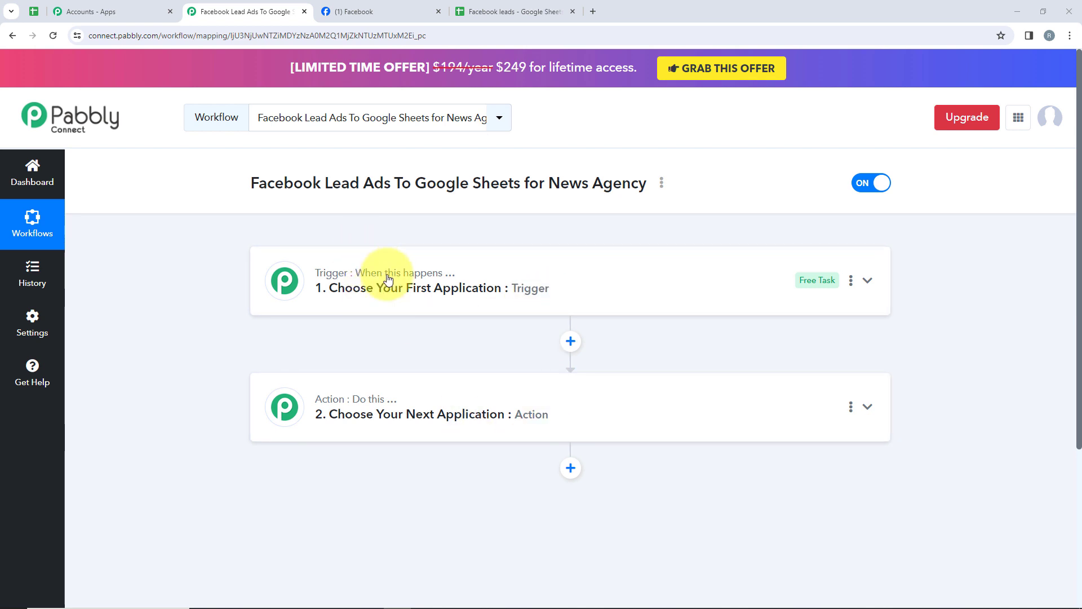
mouse_move(388, 278)
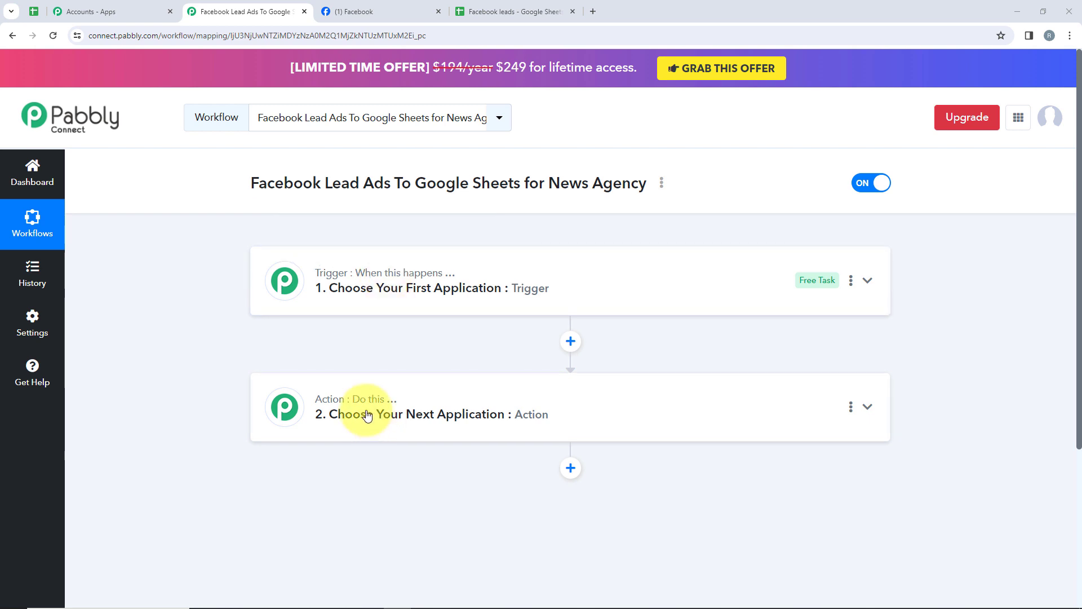
mouse_move(365, 405)
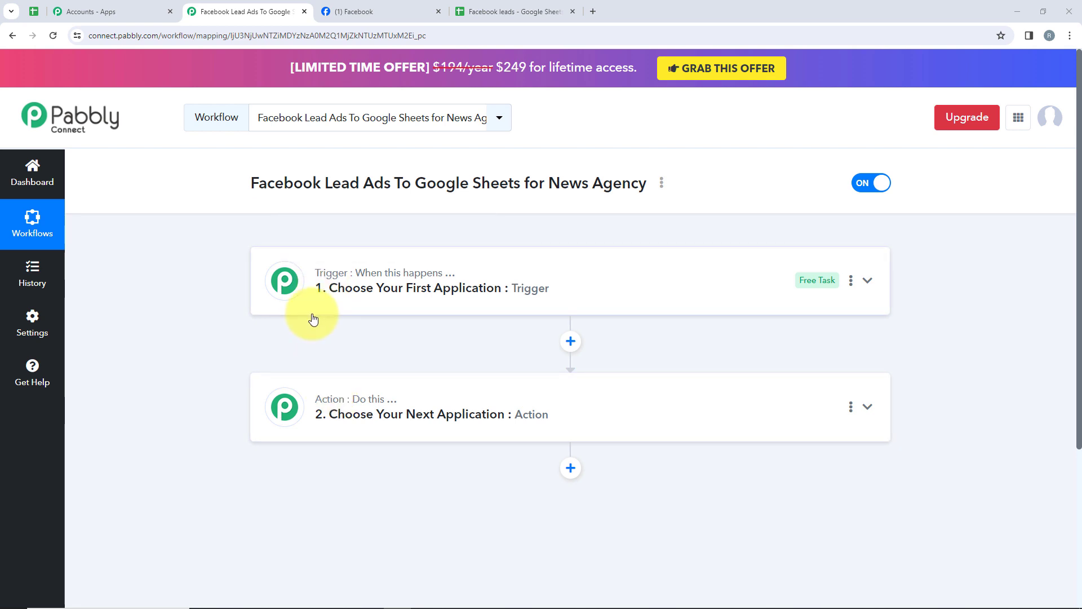
left_click(322, 285)
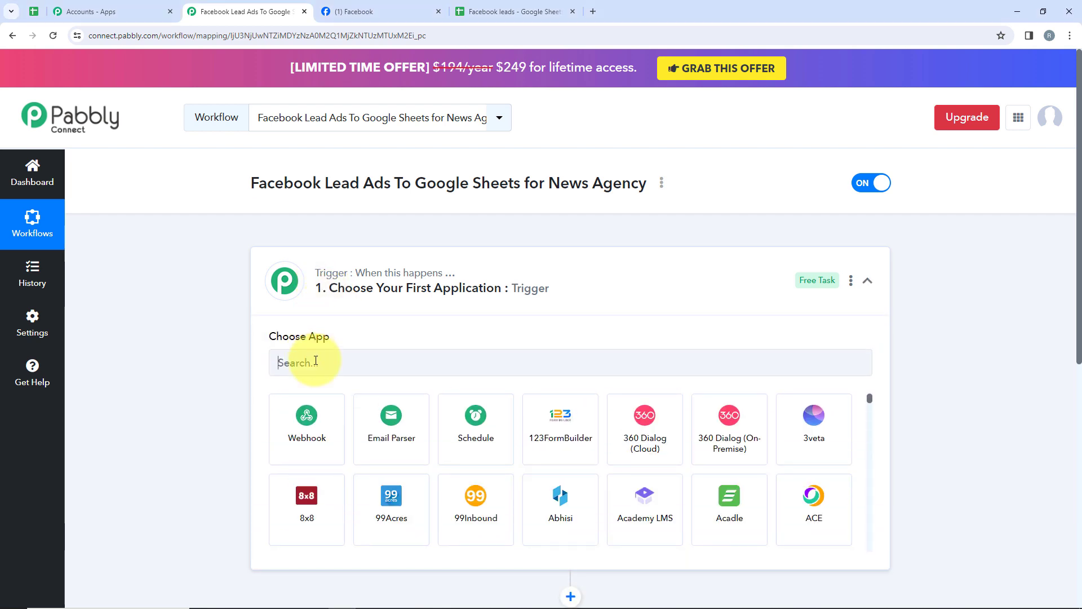
left_click(315, 361)
type("Fac")
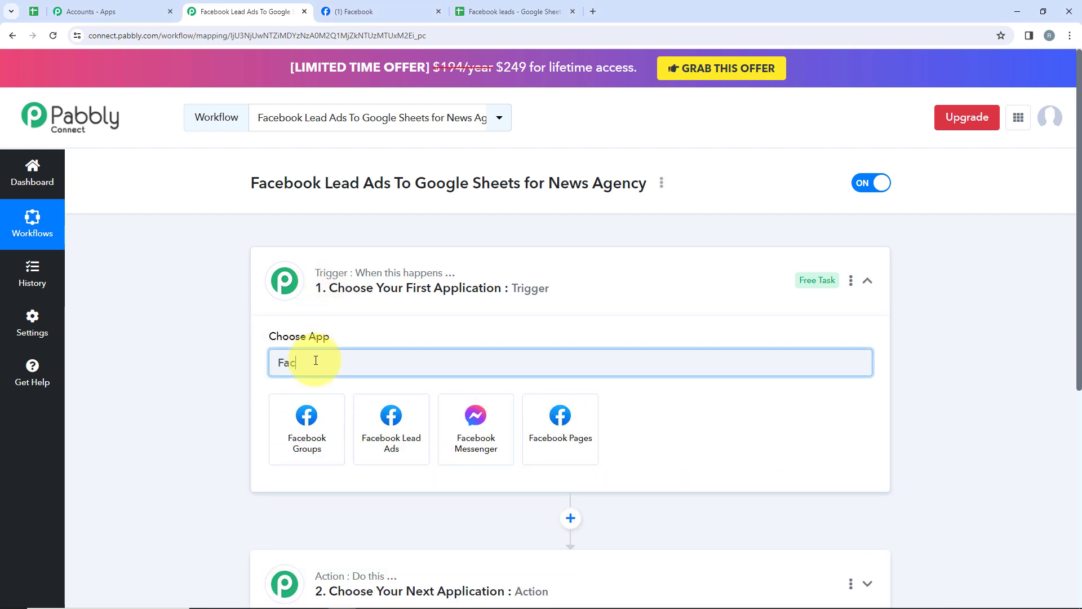
left_click(390, 415)
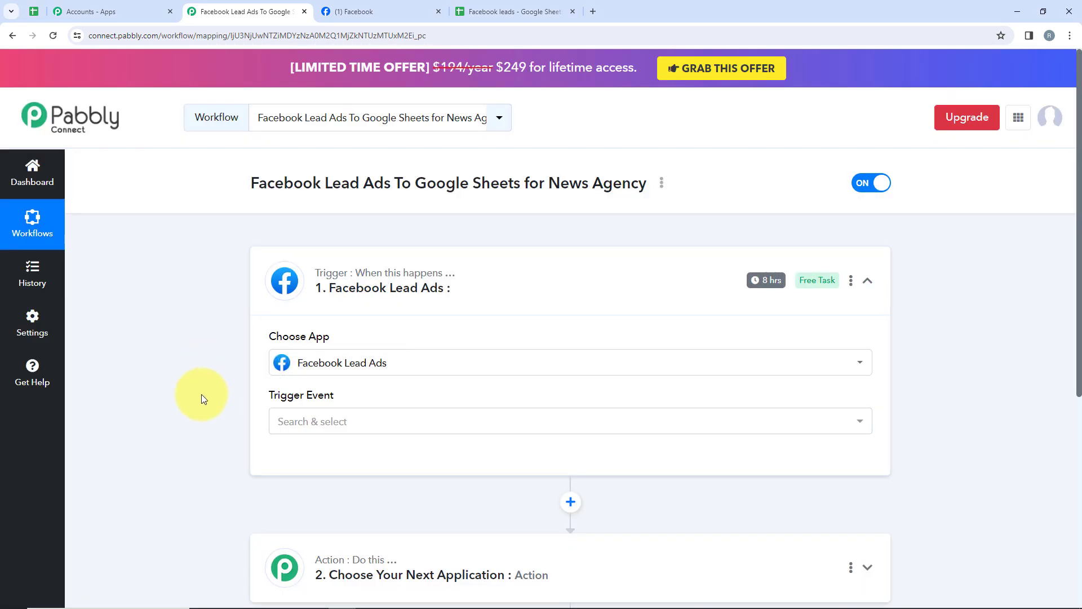
Set the trigger event to New Lead (Instant) and start connecting the account.
left_click_drag(206, 398, 332, 398)
left_click(338, 420)
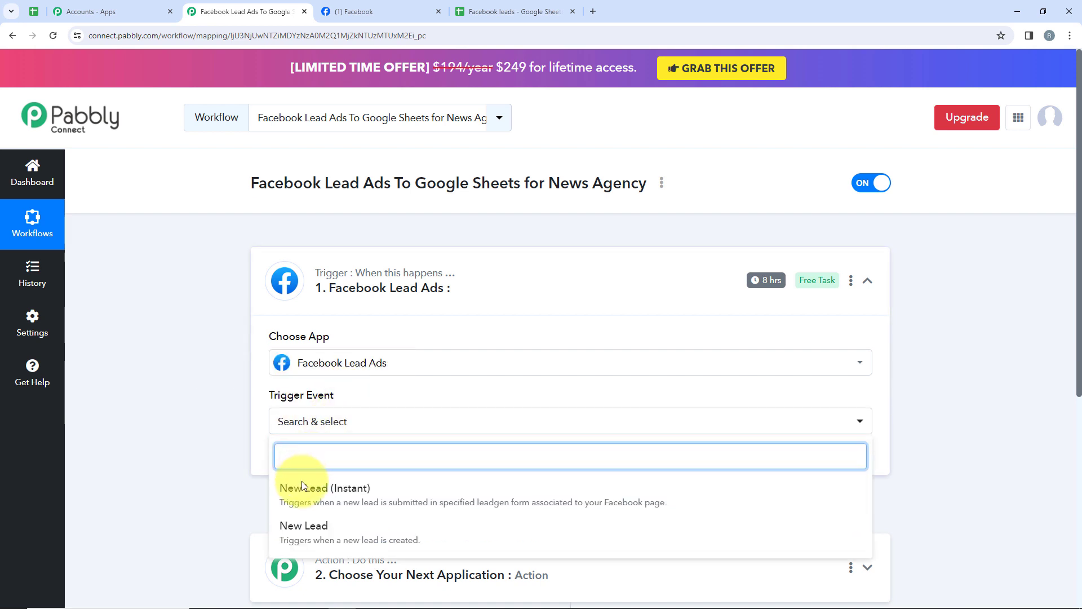
left_click(363, 486)
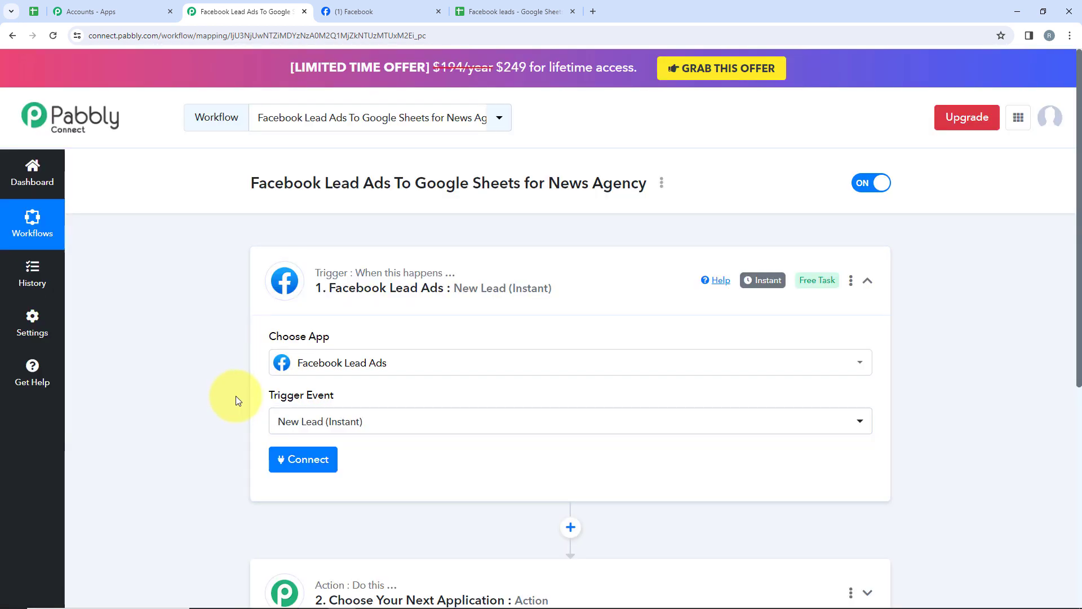
left_click_drag(235, 396, 360, 404)
left_click(389, 429)
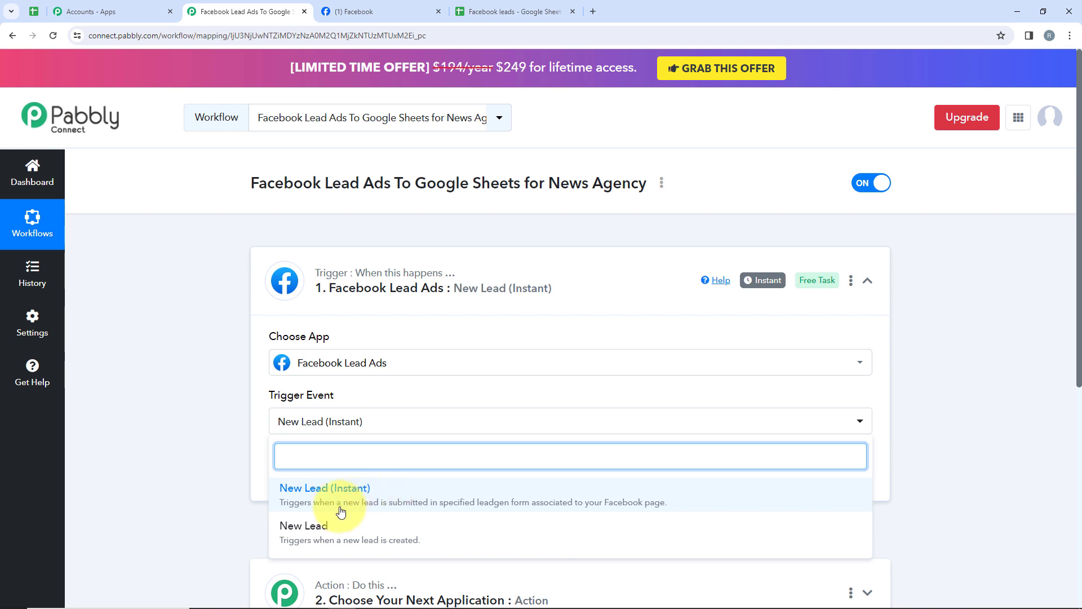
left_click(205, 507)
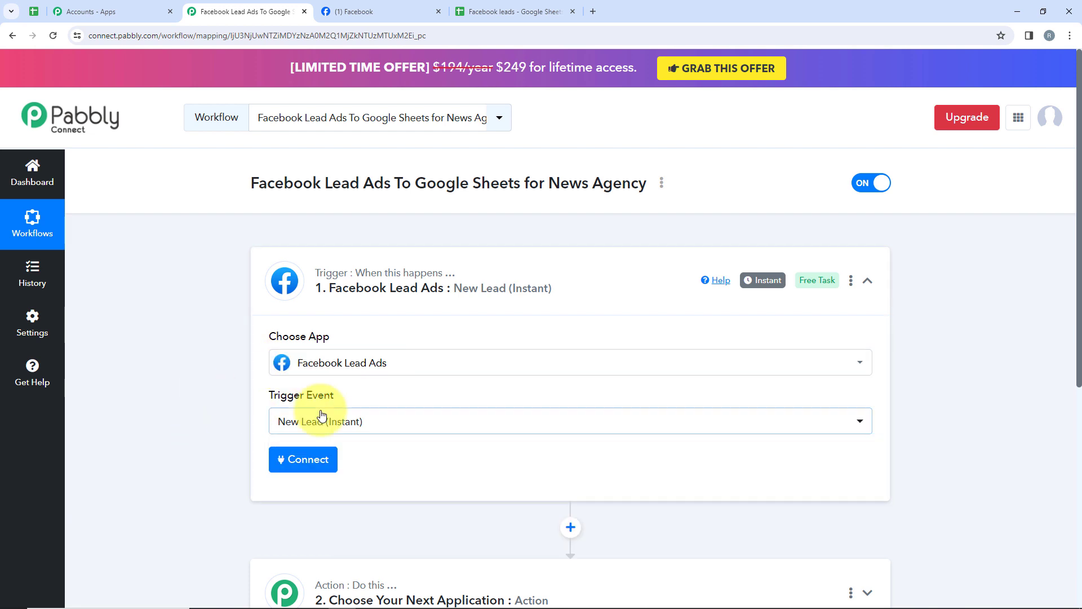
left_click(289, 458)
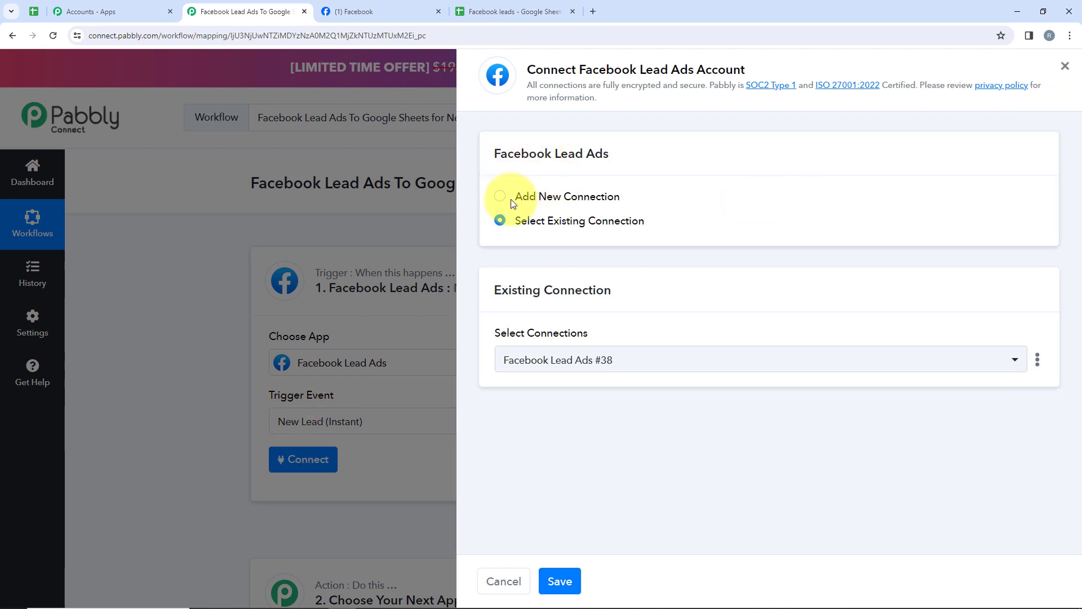
Add and authorize a new Facebook Lead Ads connection, continuing in the Facebook popup.
left_click_drag(512, 201, 610, 206)
left_click_drag(667, 232, 506, 239)
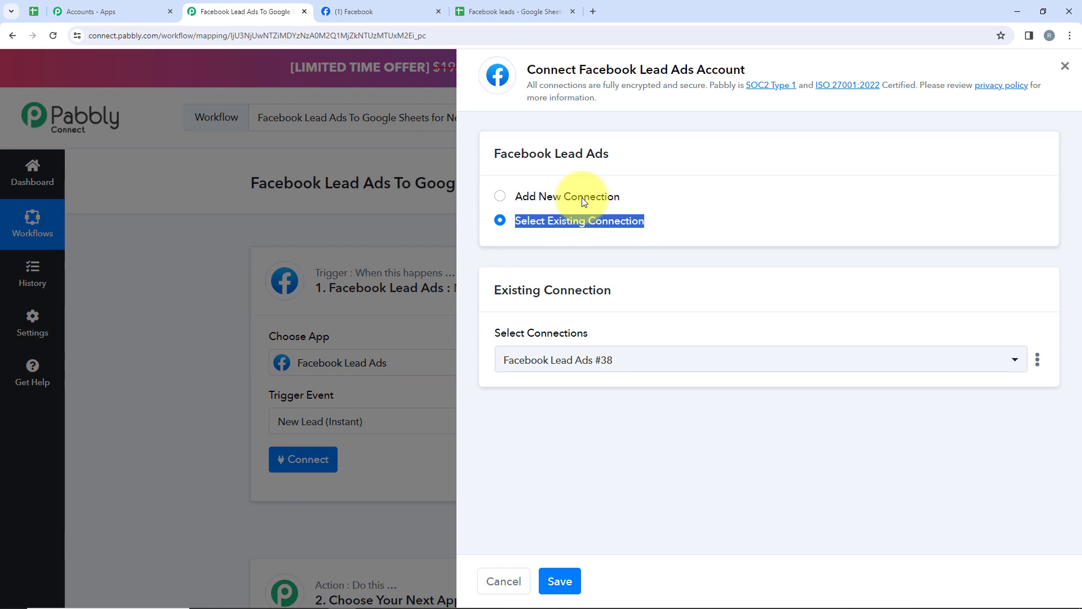
left_click(580, 196)
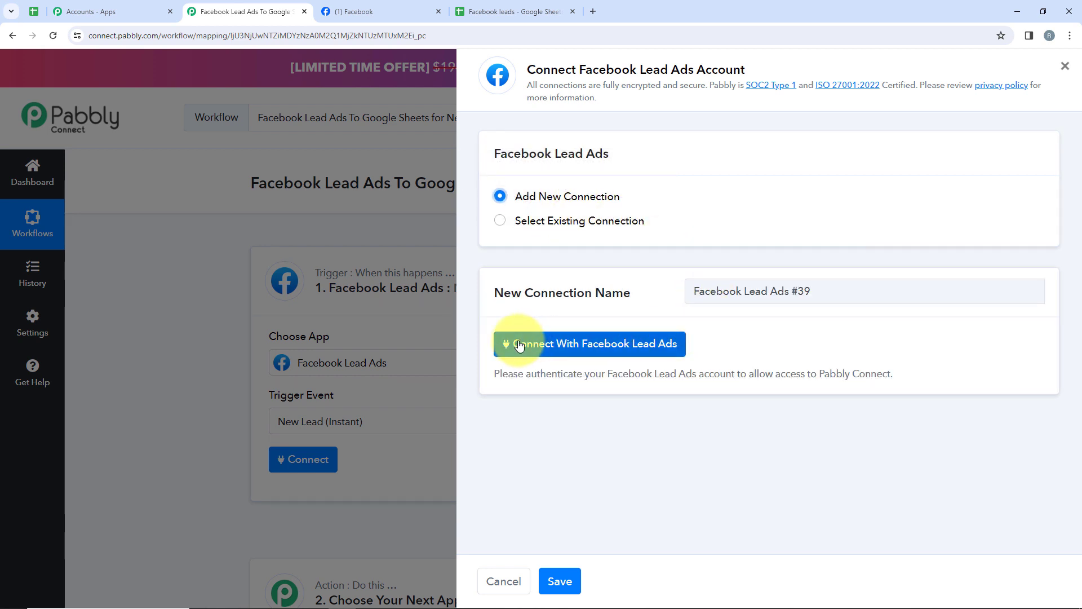
left_click(658, 343)
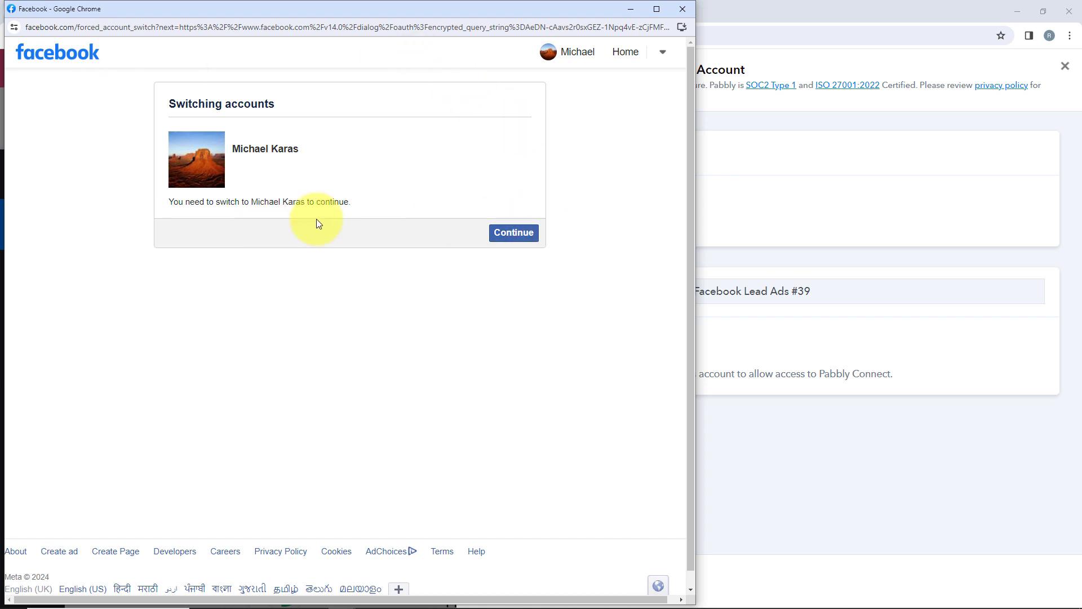
left_click(532, 233)
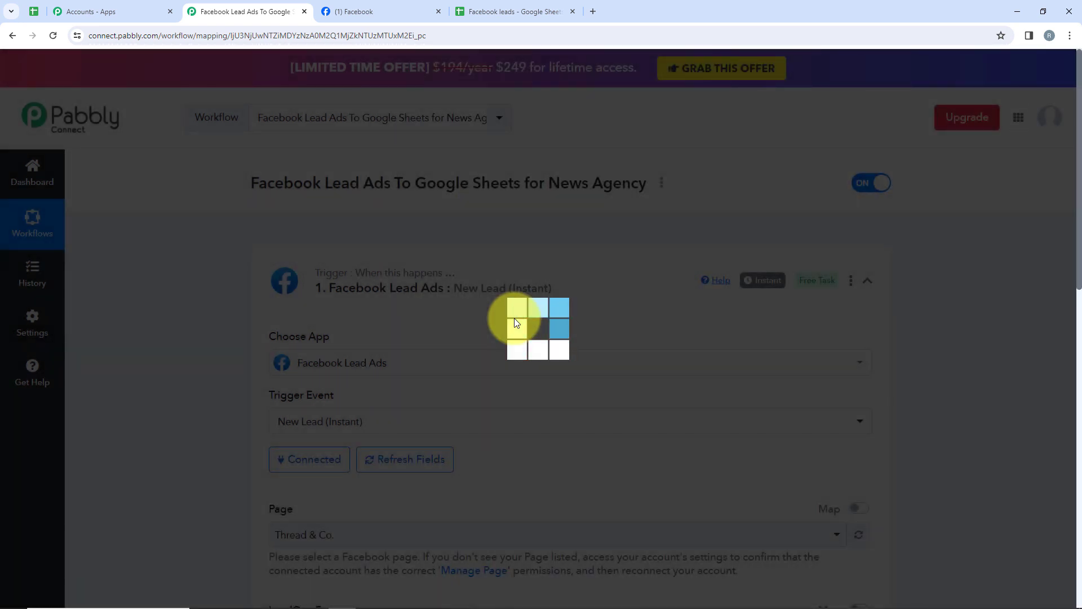
Select Mega News as the trigger's Facebook page by searching 'Meg'.
scroll(514, 322, "down", 3)
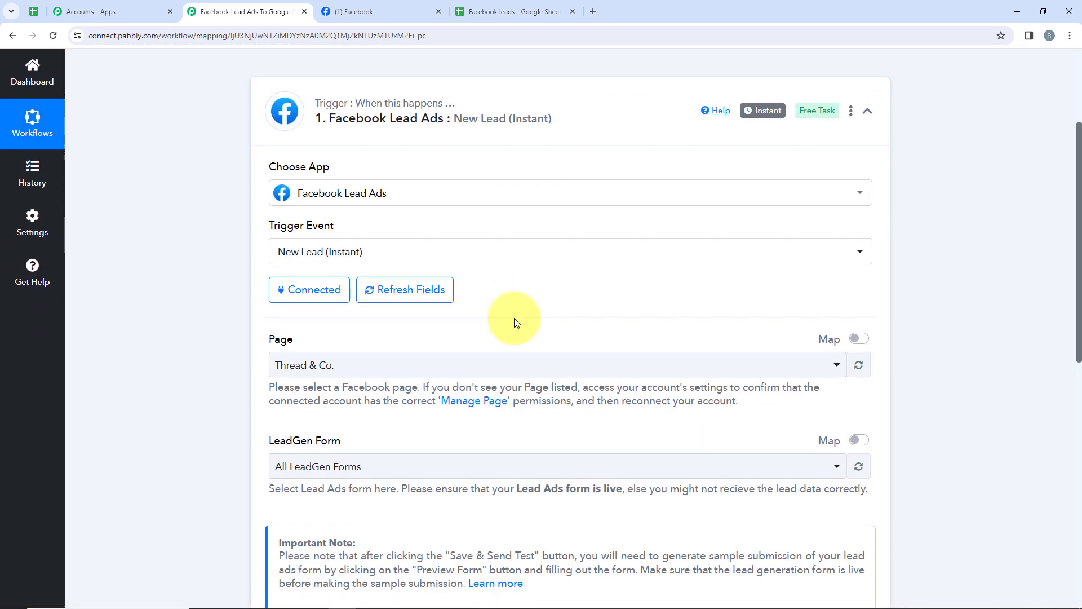
scroll(514, 323, "down", 2)
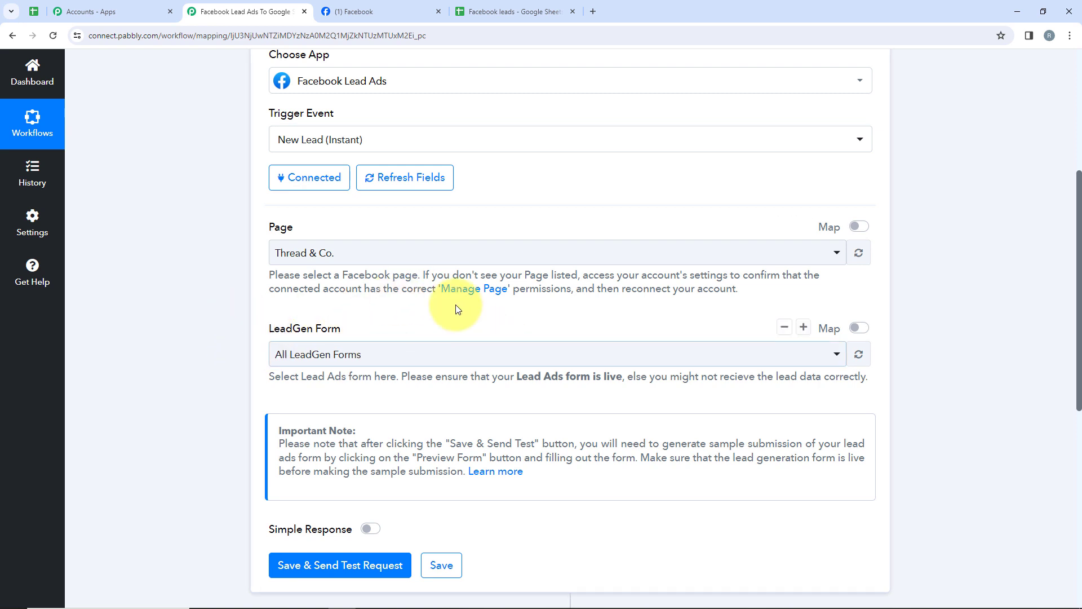
left_click(429, 254)
left_click(354, 11)
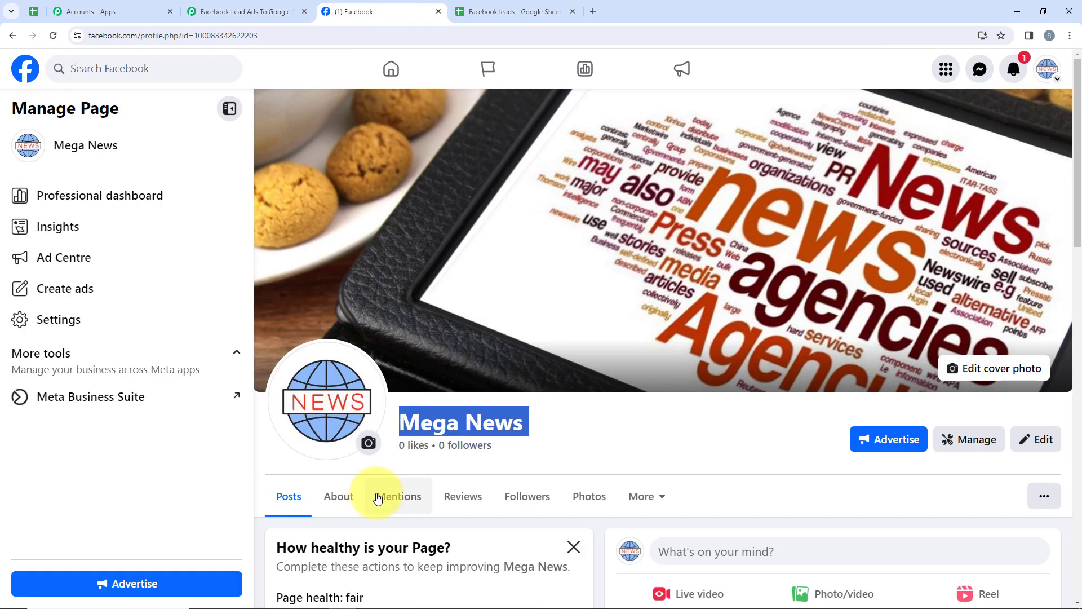
left_click(254, 11)
left_click(303, 288)
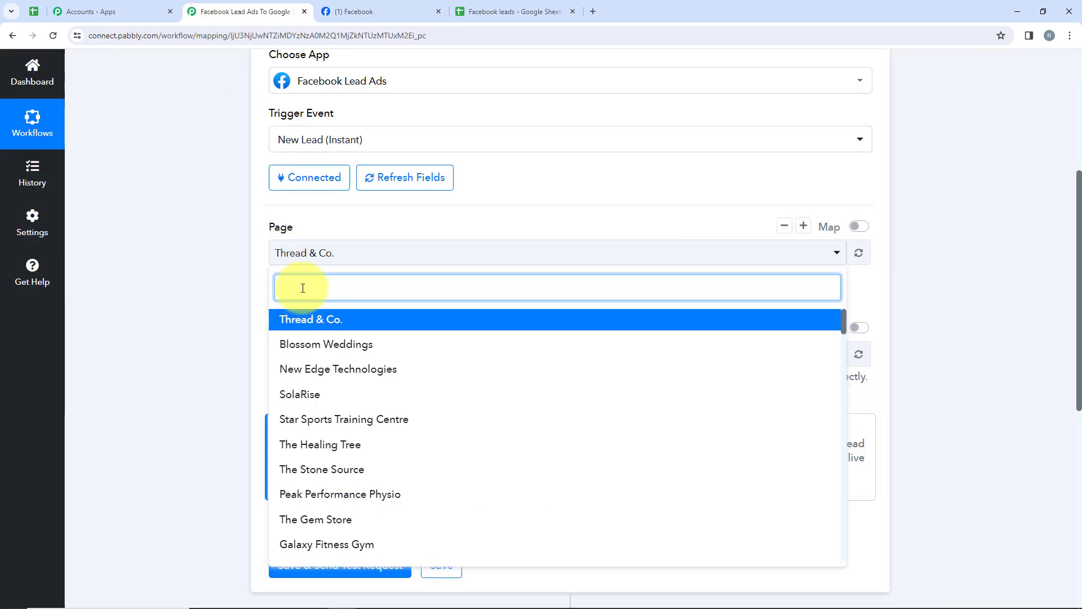
type("Meg")
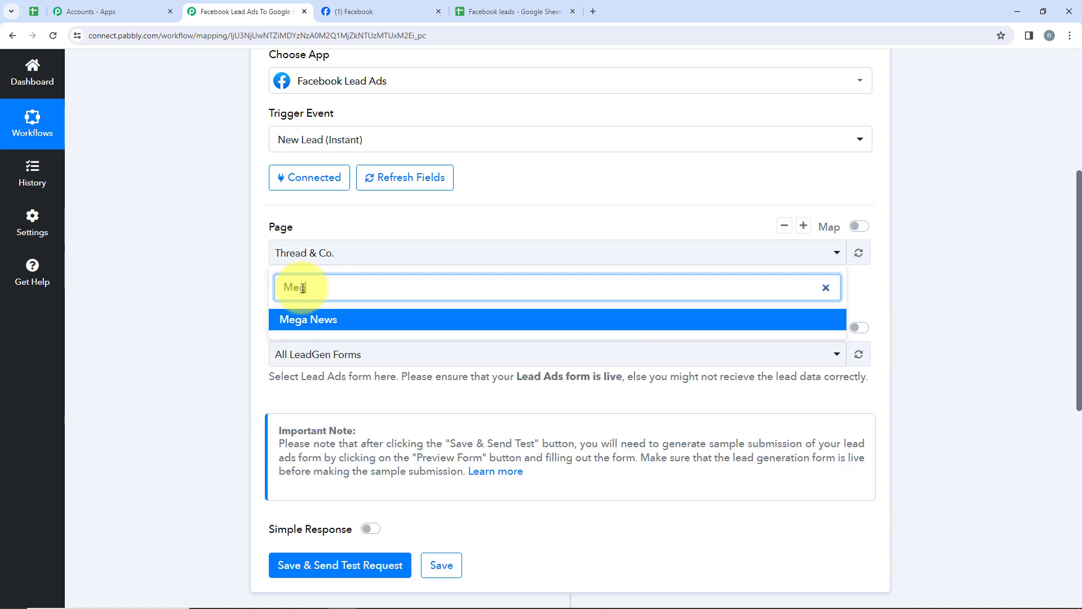
left_click(309, 318)
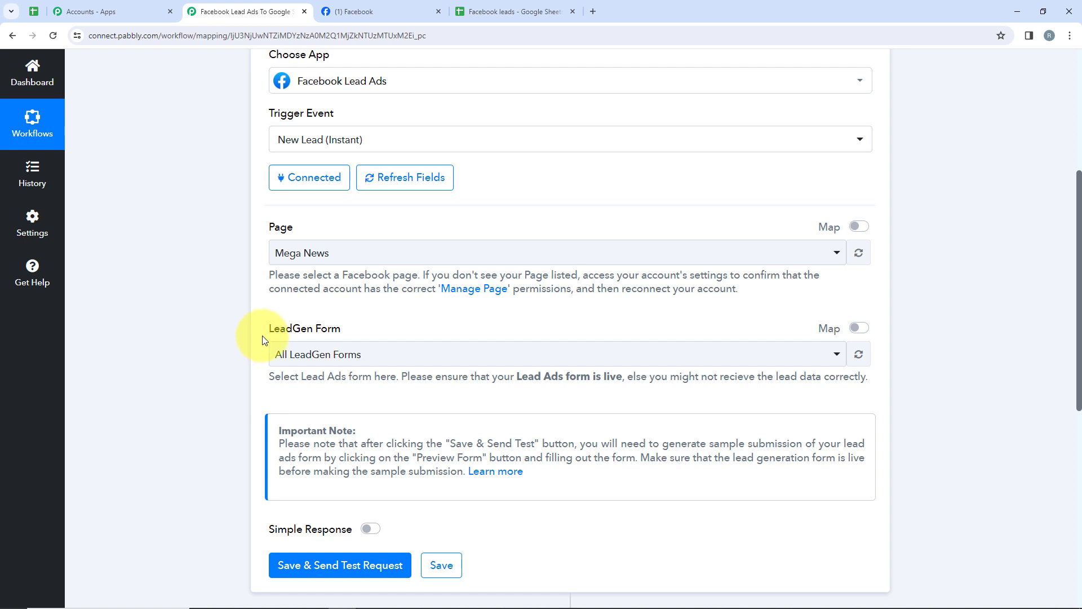
Set the LeadGen Form to News Agency, then save and send a test request.
left_click(332, 348)
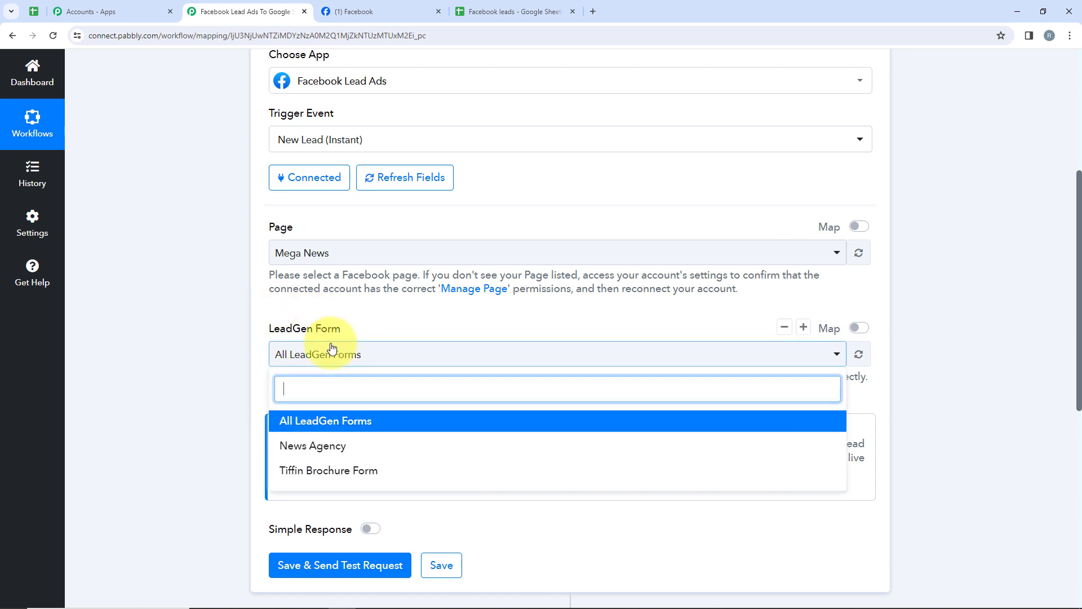
left_click(313, 446)
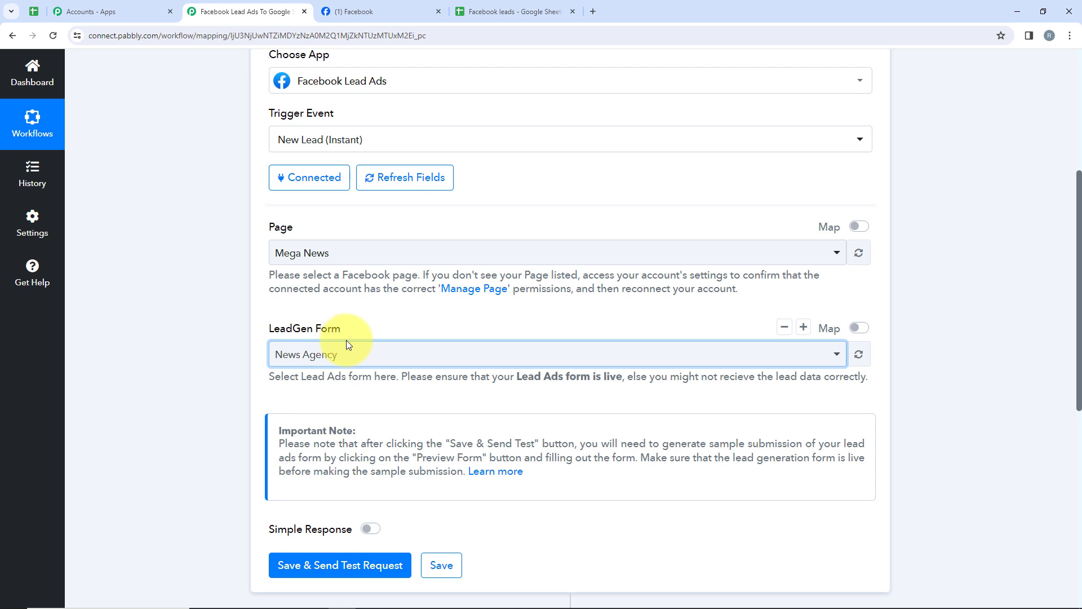
scroll(346, 343, "down", 3)
left_click(350, 397)
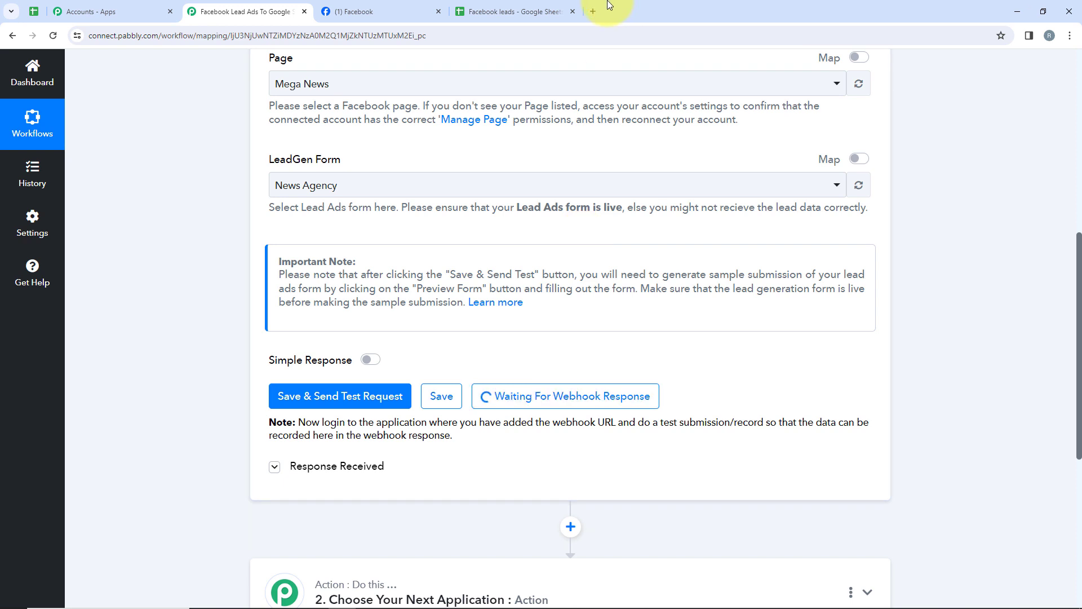
left_click(590, 15)
Search Google for Meta for Developers and go to its Developer Tools page.
left_click(490, 316)
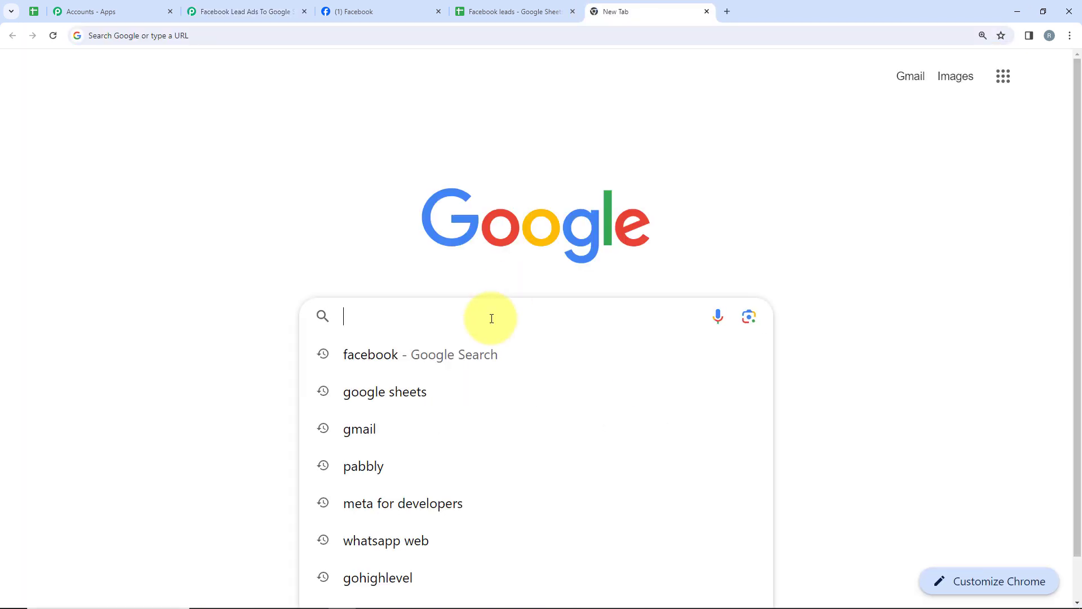
type("me")
key("Return")
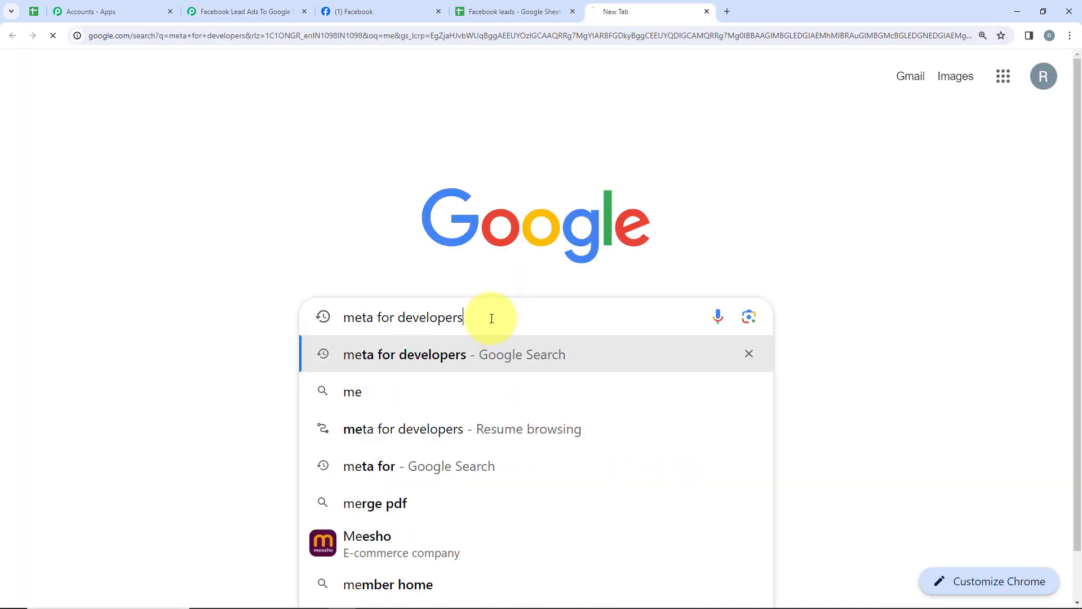
left_click(244, 231)
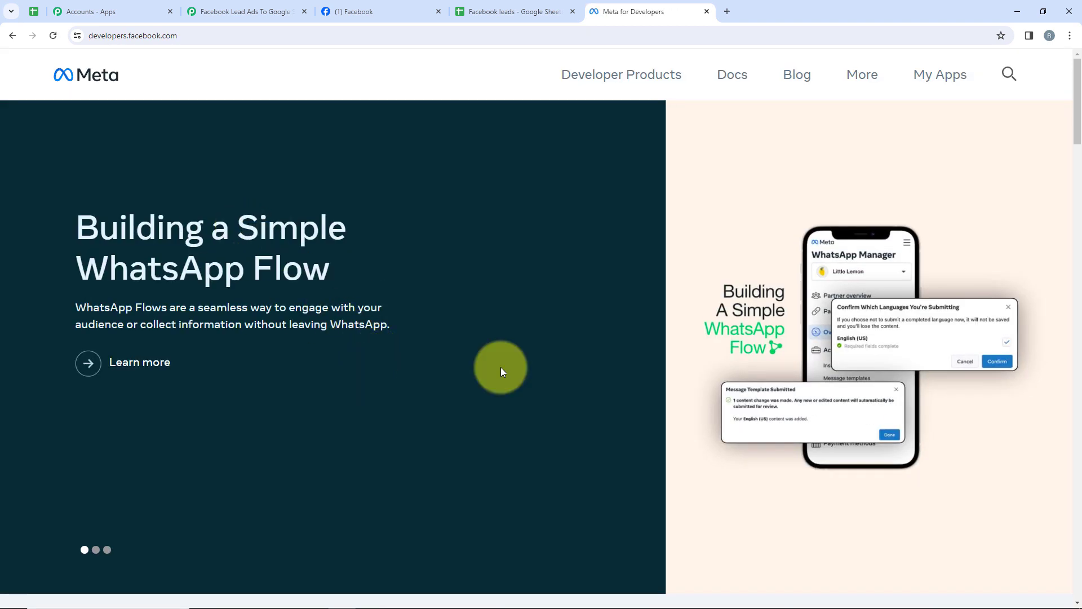
left_click(860, 72)
left_click(661, 219)
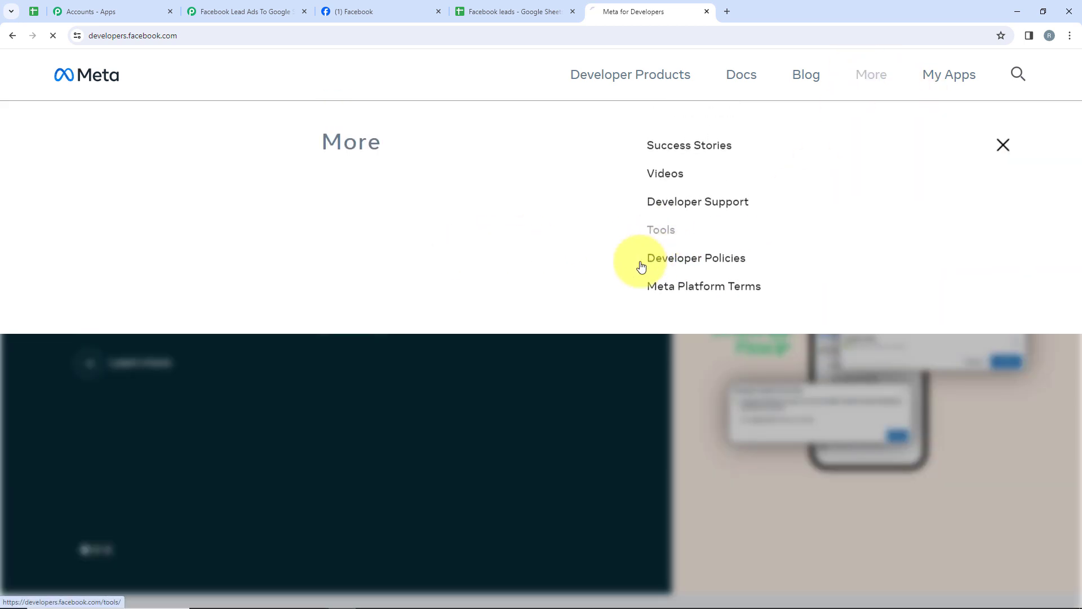
scroll(292, 437, "down", 5)
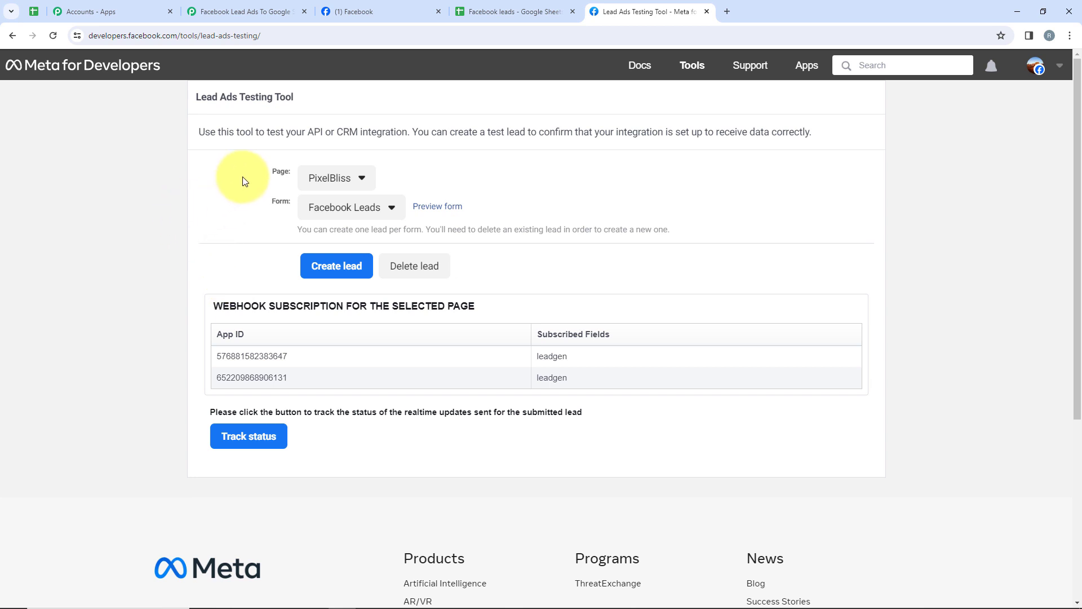
In the Lead Ads Testing Tool, select page Mega News and form News Agency, then preview it.
left_click_drag(243, 177, 292, 179)
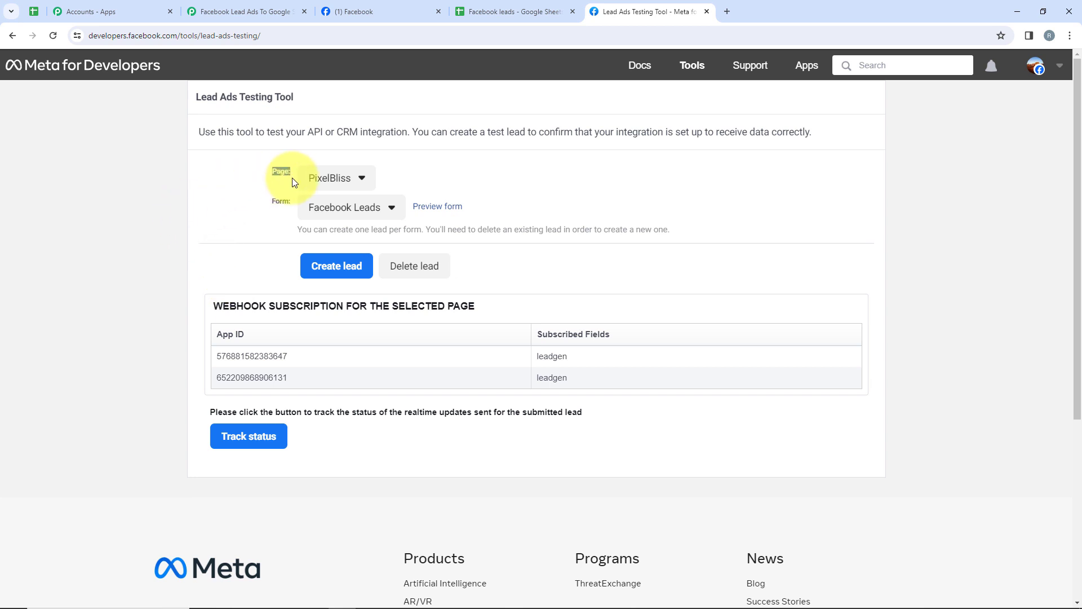
left_click(338, 178)
scroll(370, 199, "down", 9)
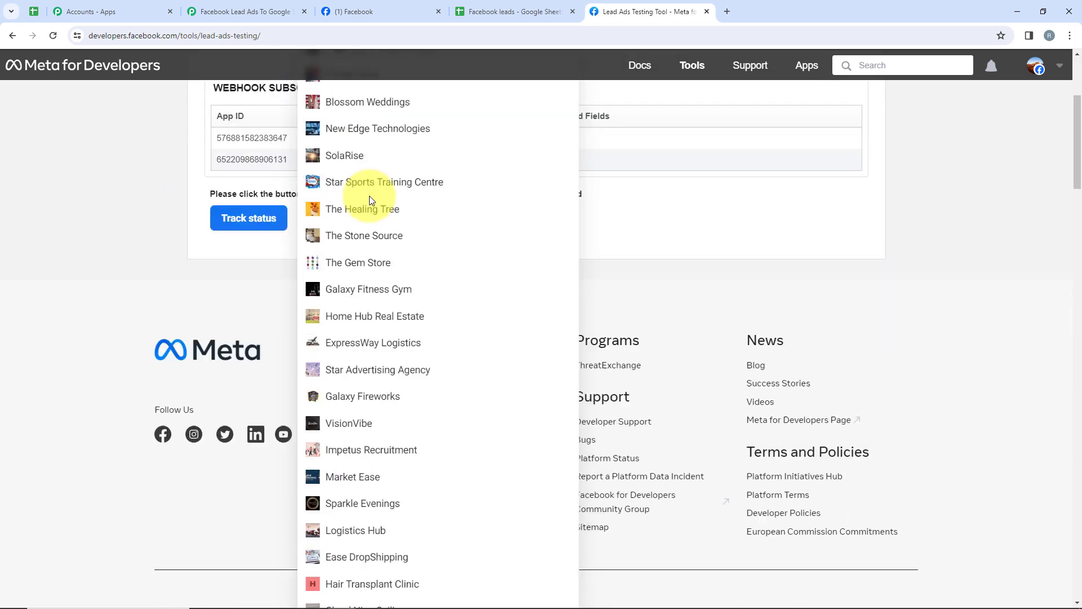
scroll(371, 199, "down", 5)
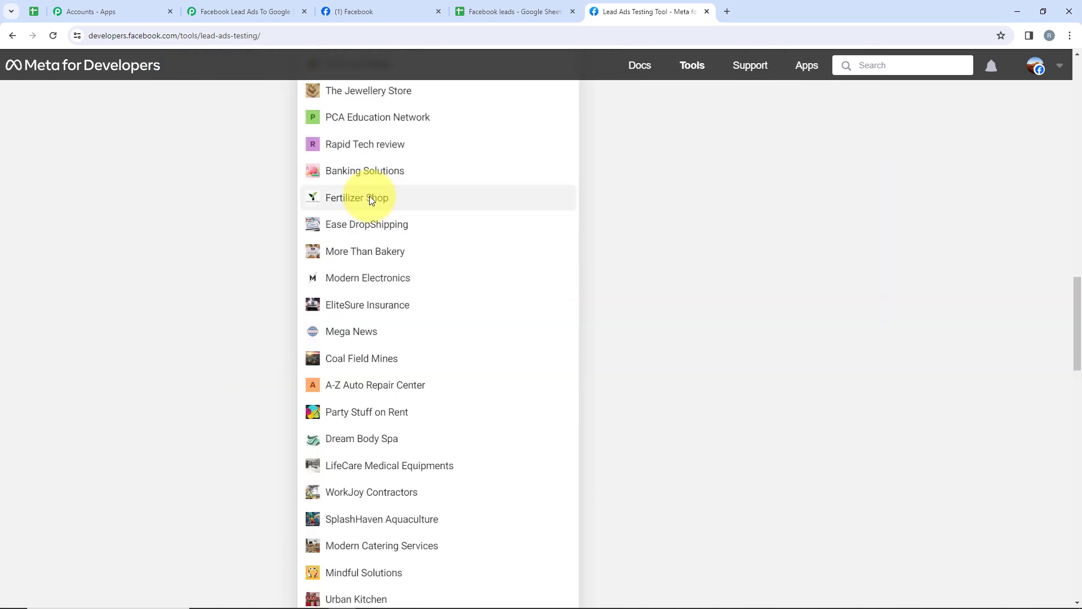
left_click(361, 332)
scroll(359, 330, "up", 3)
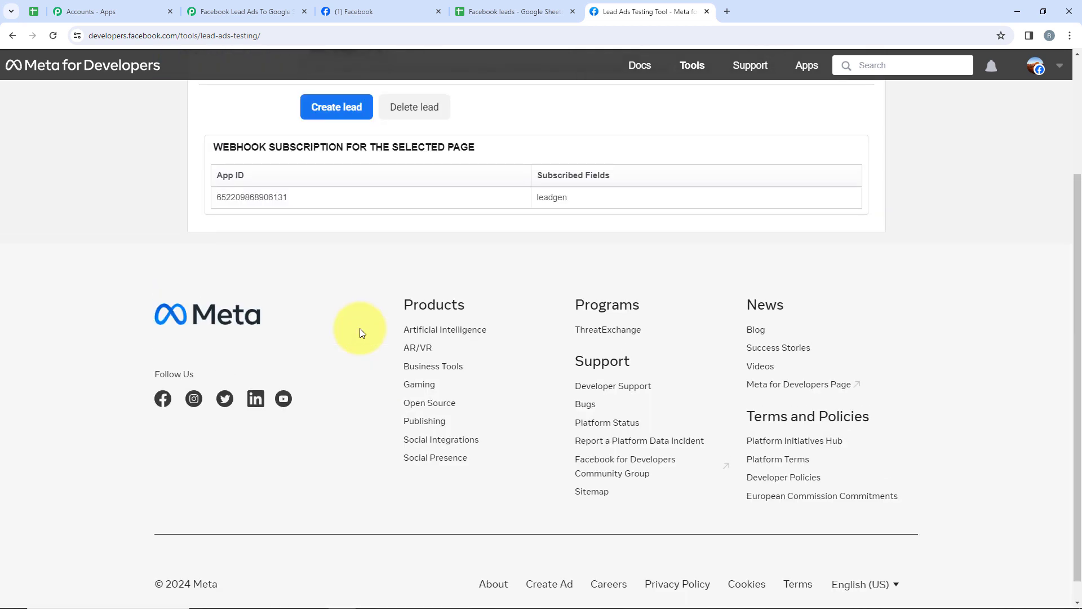
left_click(316, 209)
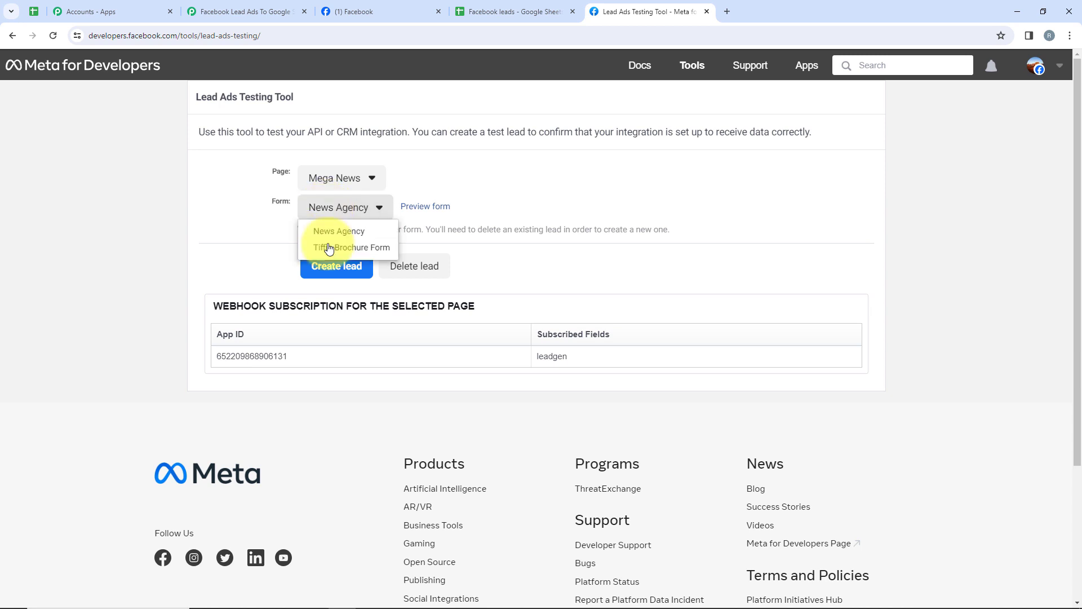
left_click(324, 236)
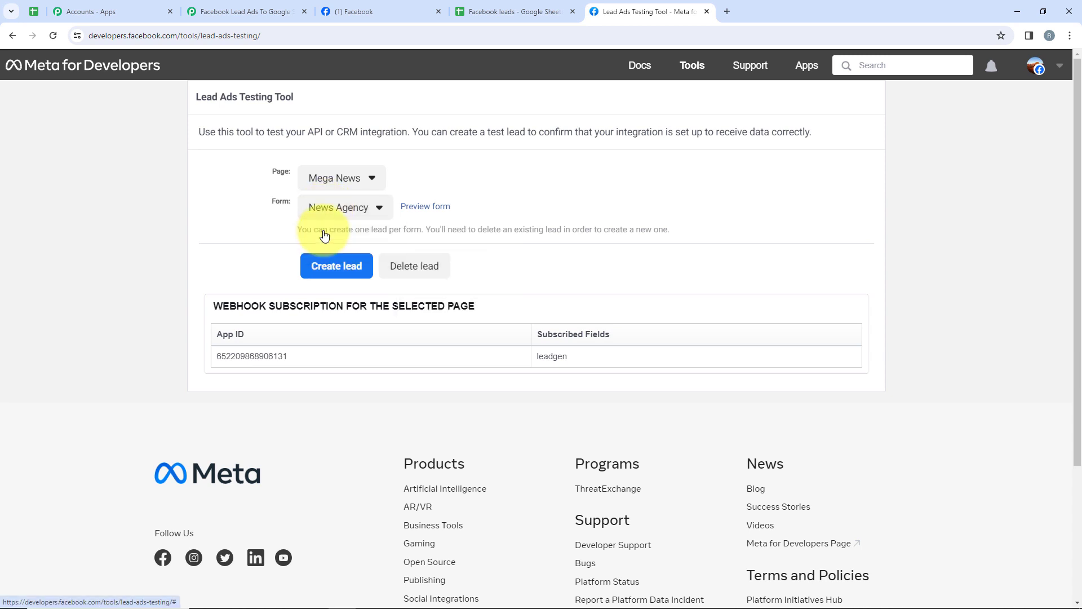
left_click(417, 209)
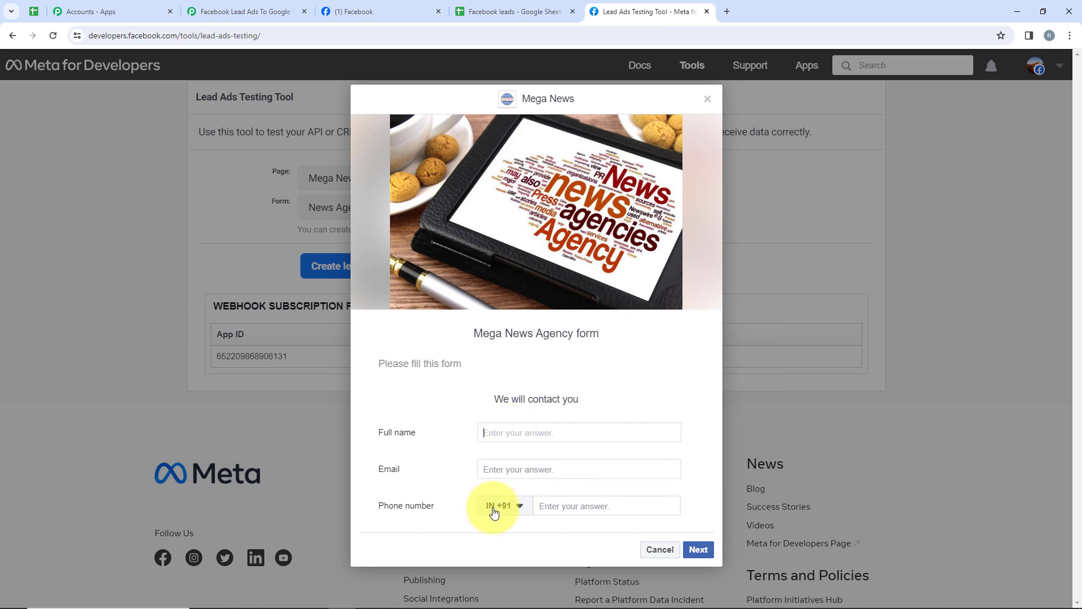
Fill the preview form with the lead's full name, email and phone number, and submit it.
type("D")
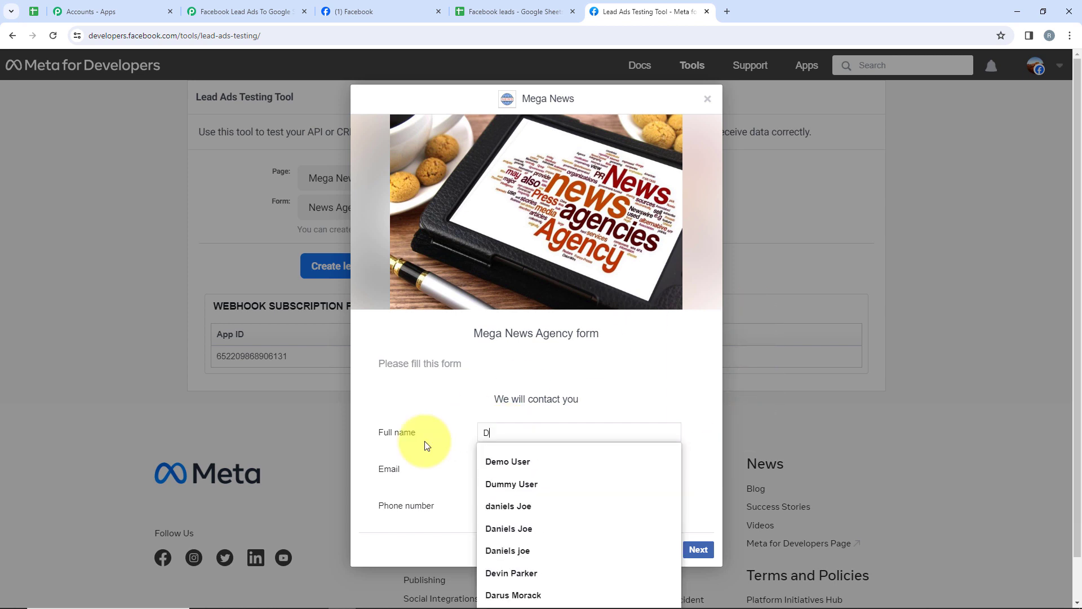
left_click(528, 459)
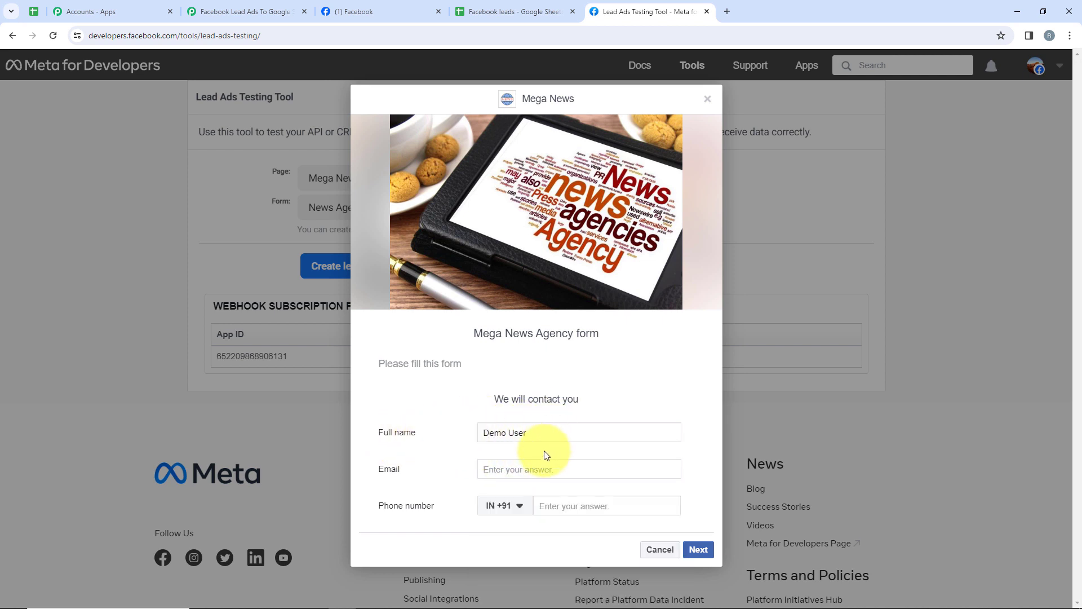
left_click(524, 468)
type("d")
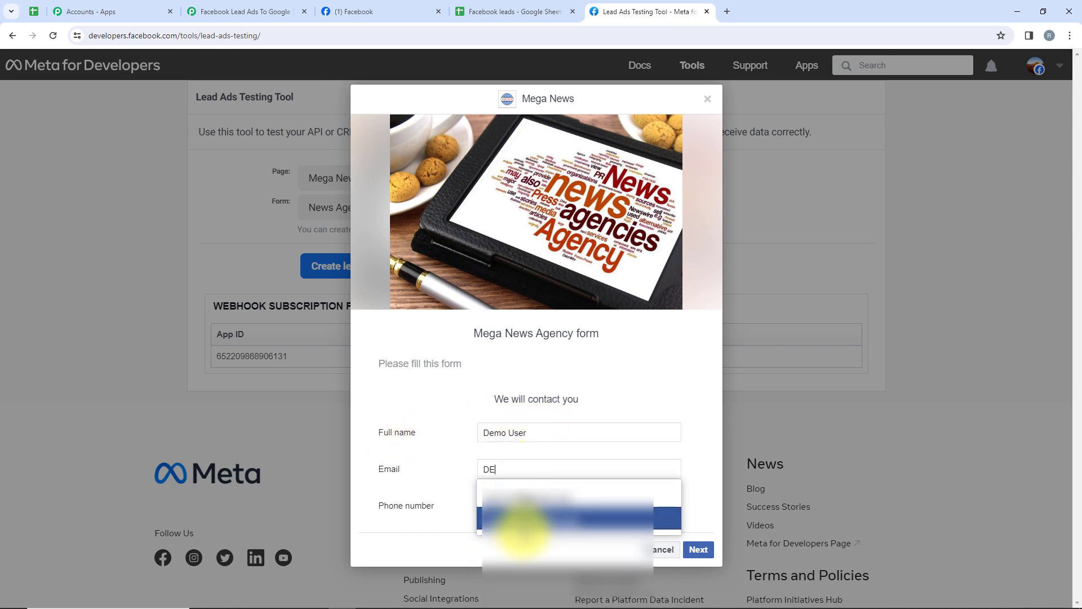
left_click(518, 525)
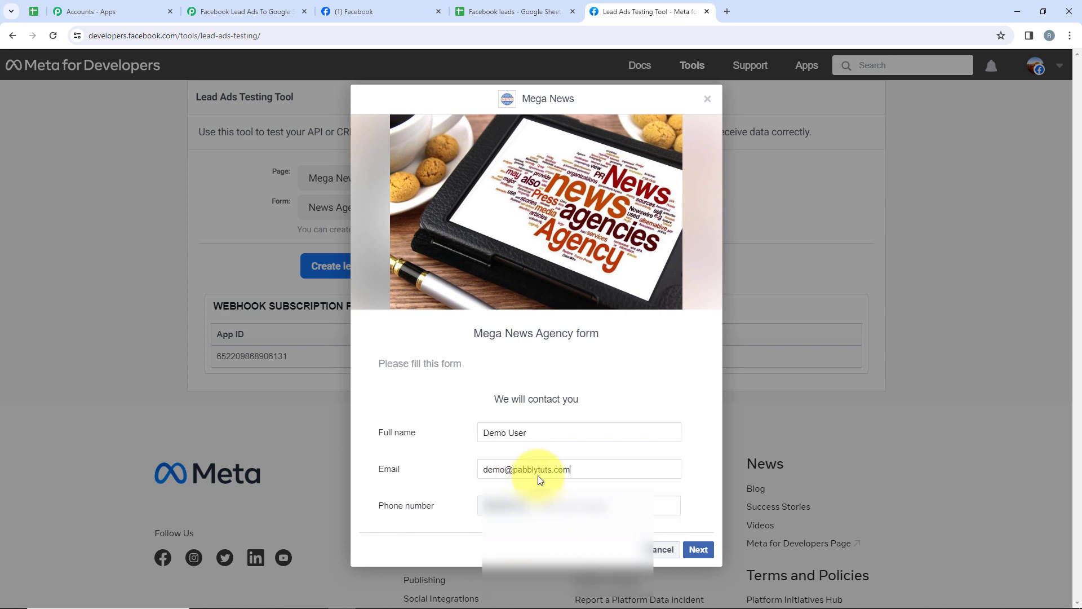
left_click(579, 506)
type("80000 00000")
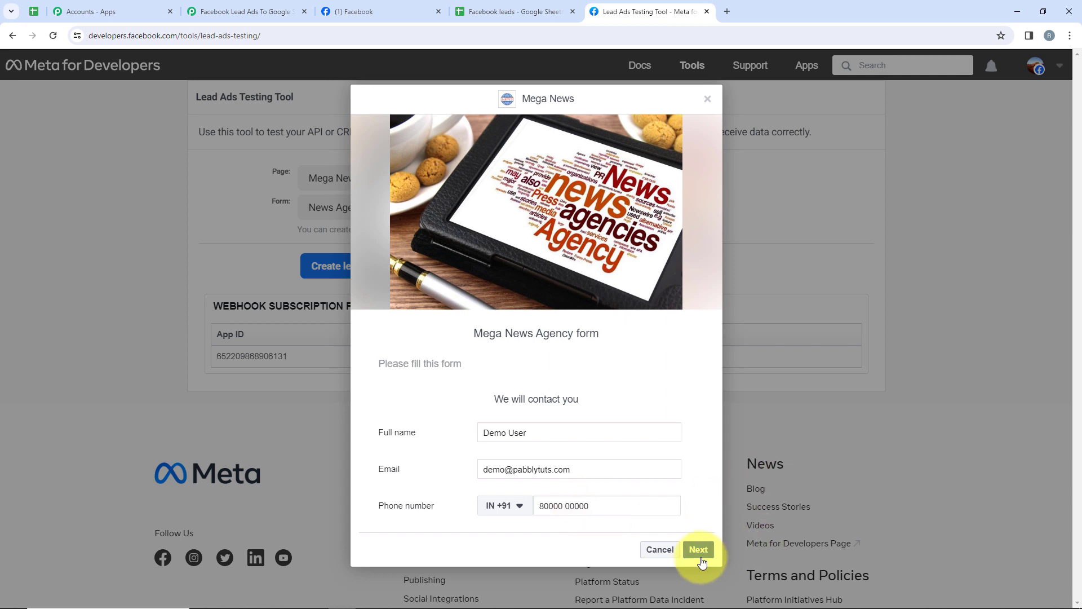
left_click(701, 560)
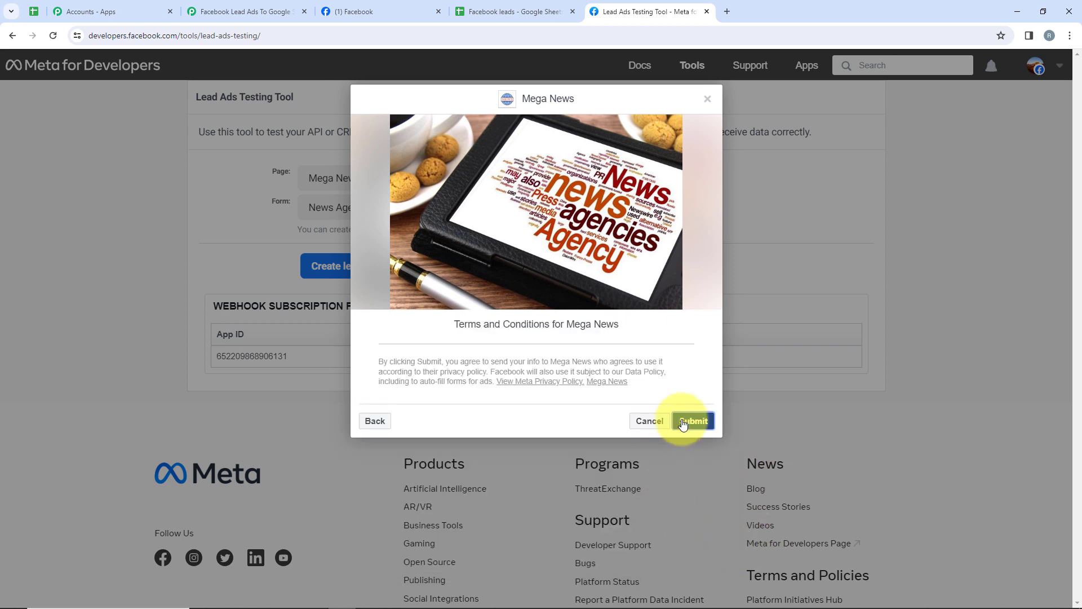
left_click(683, 423)
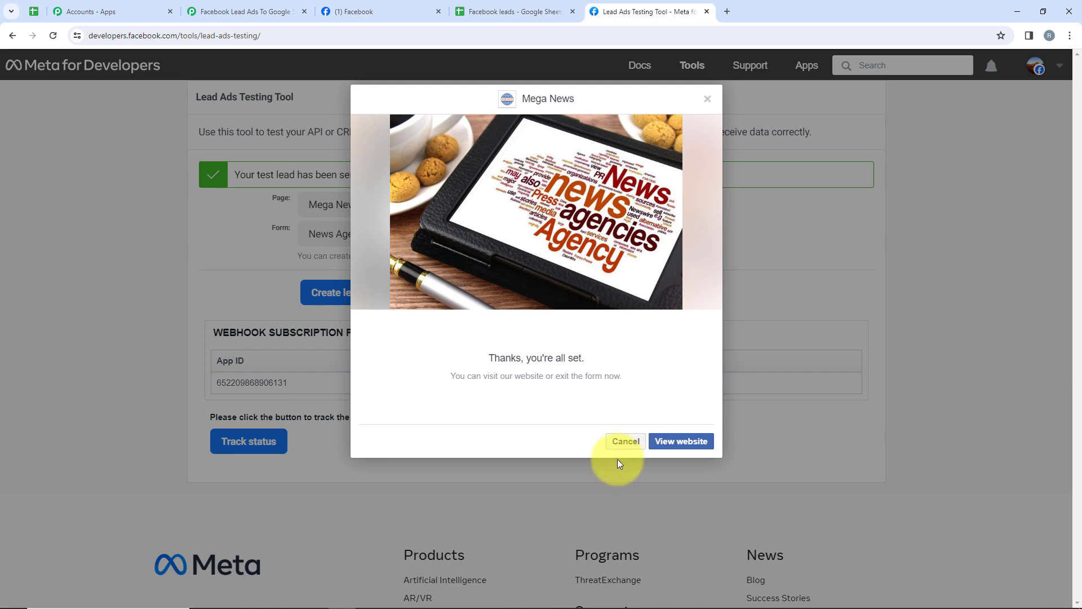
left_click(618, 449)
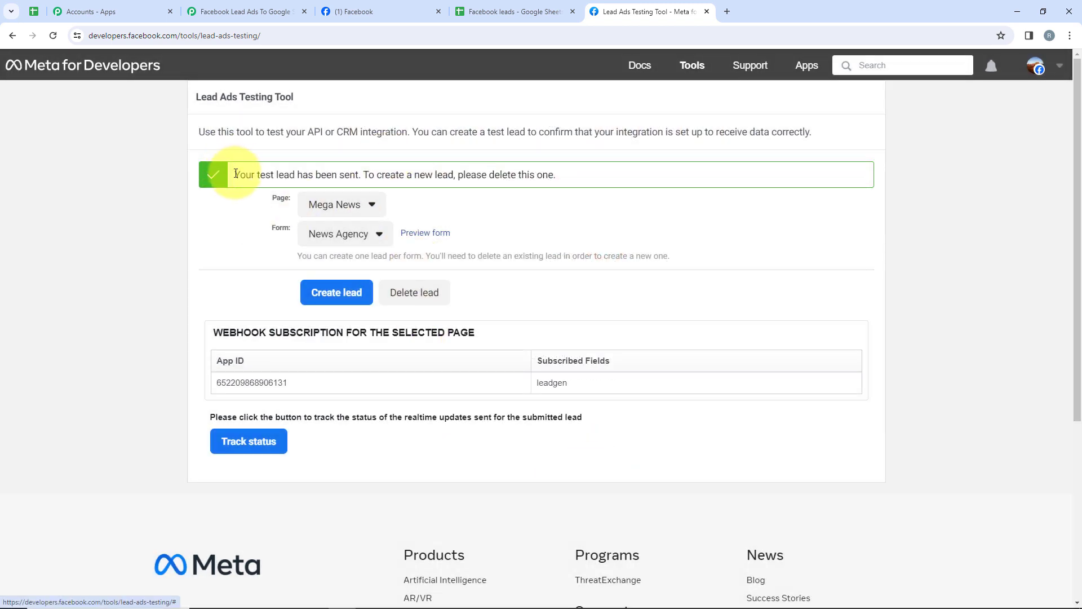
left_click_drag(233, 172, 360, 173)
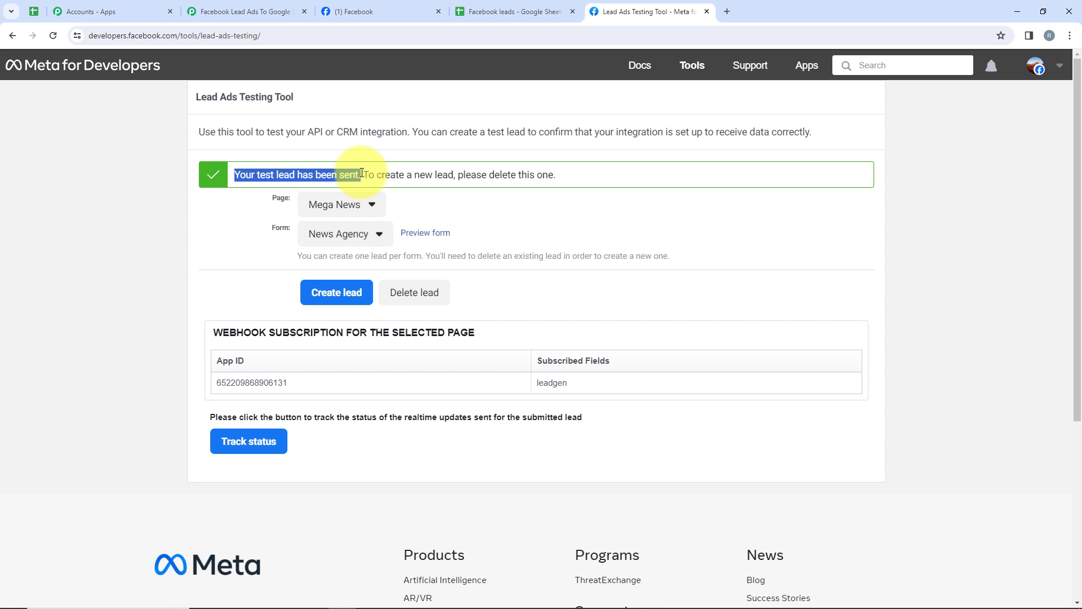
Check the captured test lead in the Pabbly trigger response, then expand action step 2's app list.
left_click(246, 12)
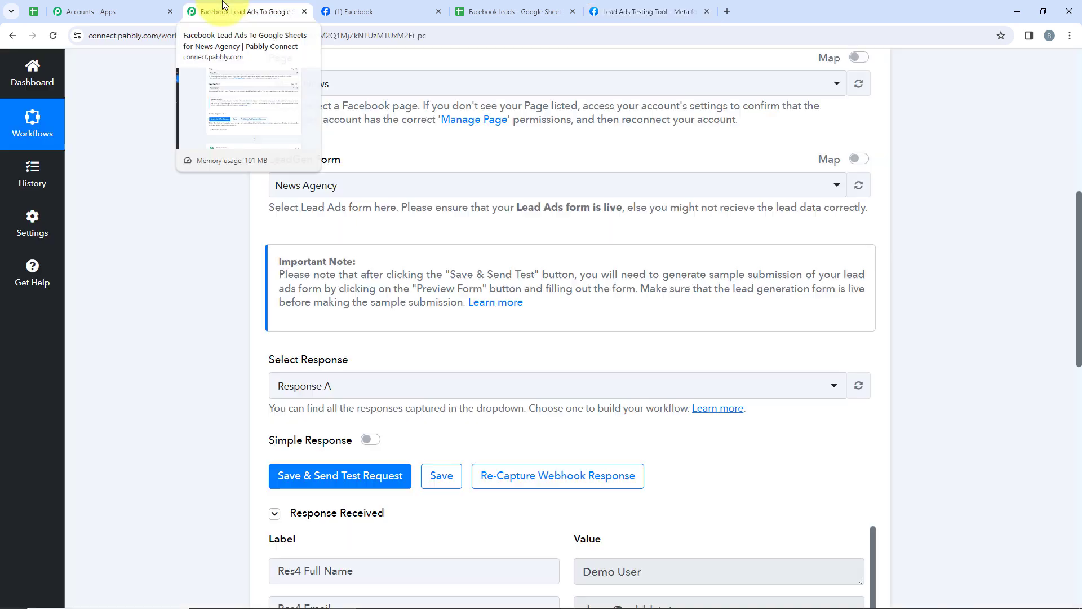
scroll(626, 285, "down", 5)
scroll(626, 285, "down", 1)
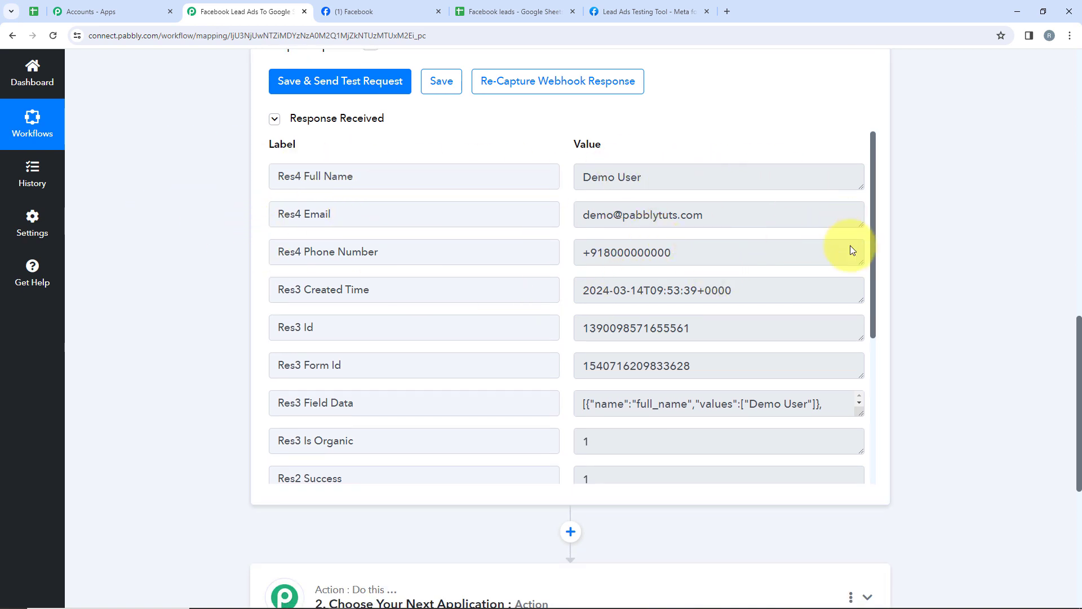
scroll(645, 404, "up", 15)
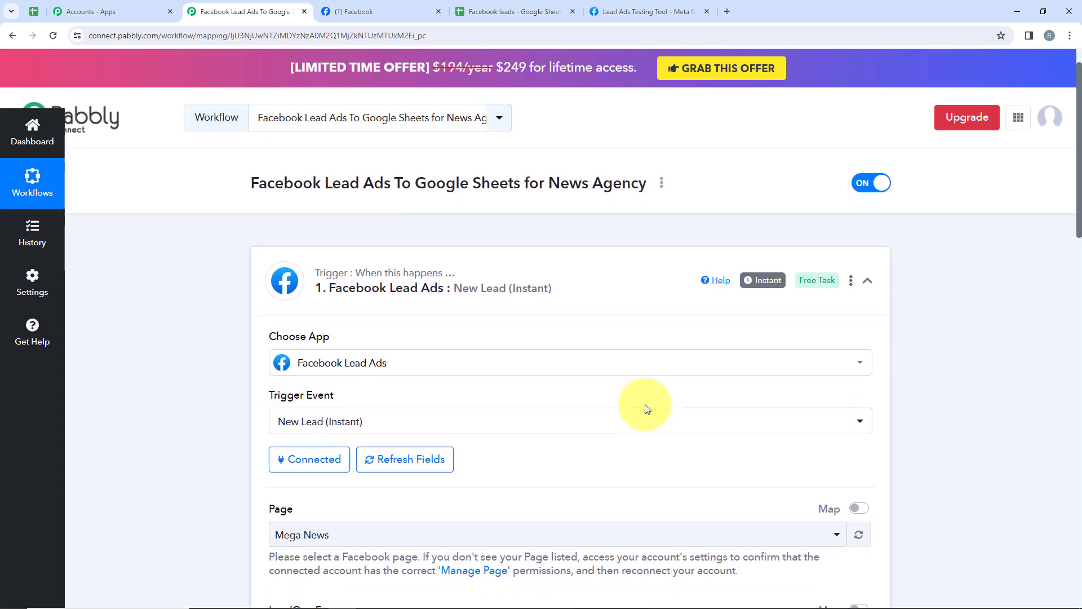
left_click(459, 306)
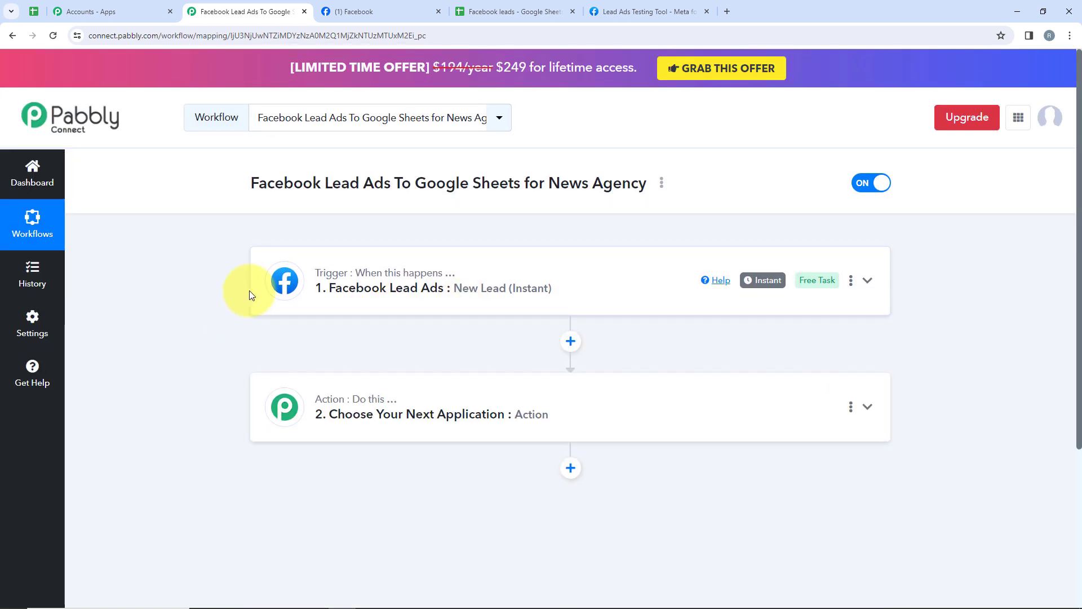
left_click(387, 394)
scroll(416, 438, "down", 1)
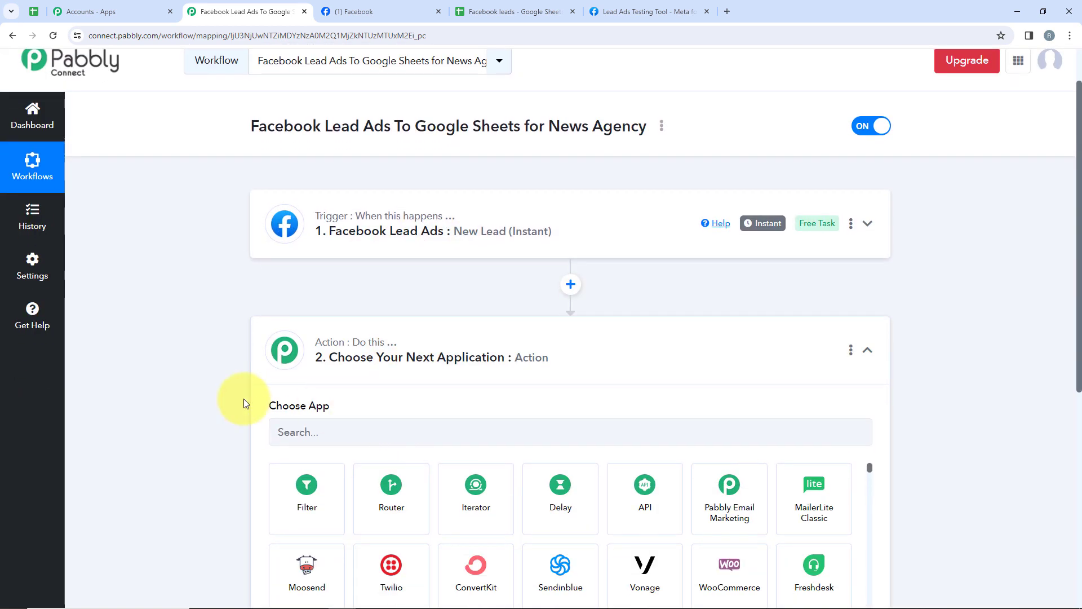
Search 'Goog', choose Google Sheets with the Add New Row action event, and begin connecting an account.
scroll(433, 394, "down", 2)
left_click(358, 314)
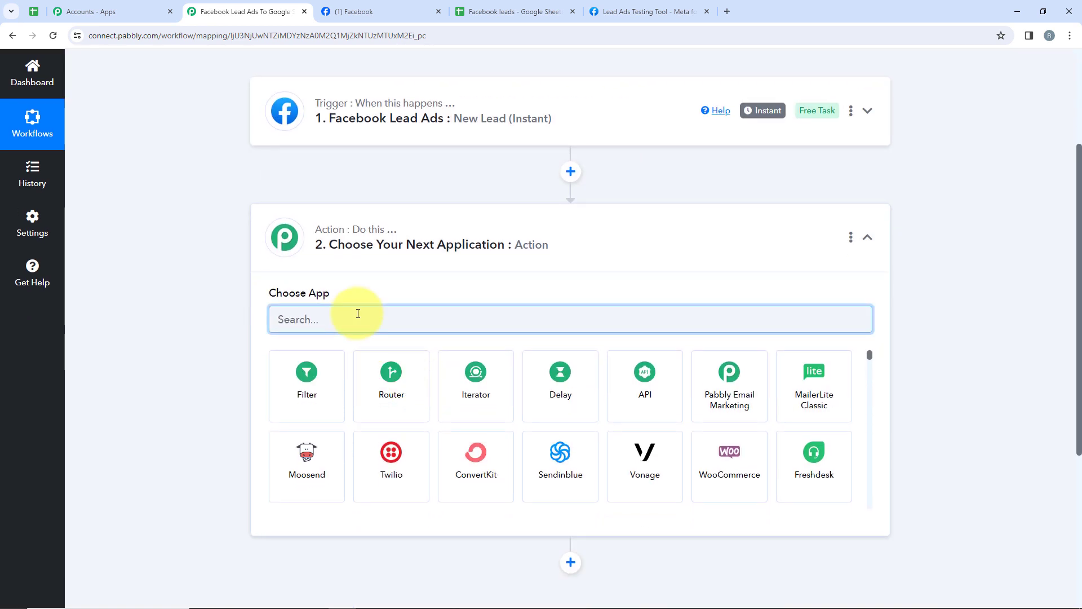
type("Goog")
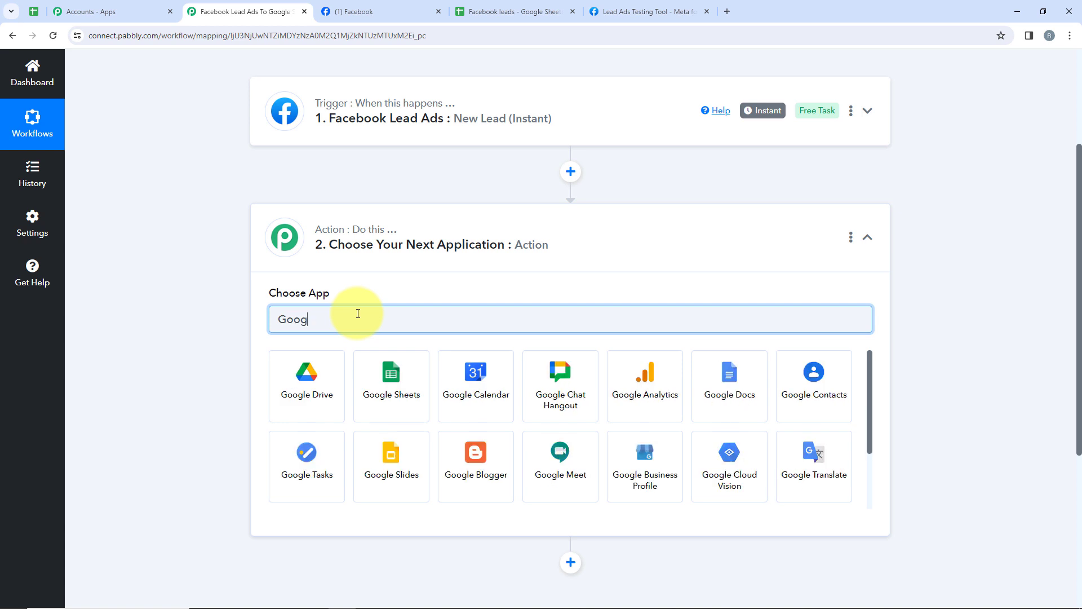
left_click(411, 367)
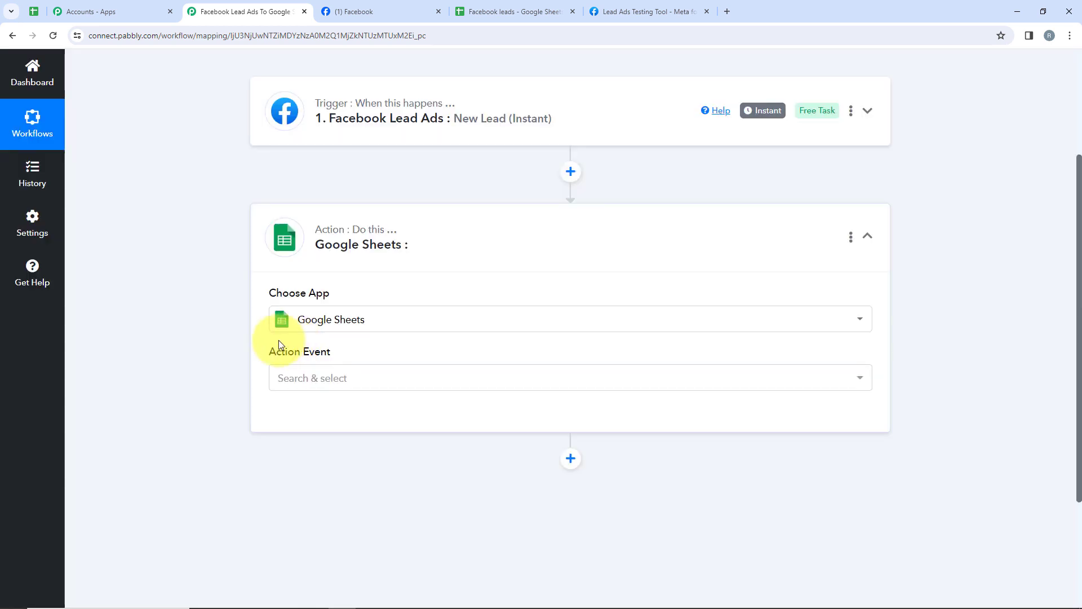
left_click(337, 373)
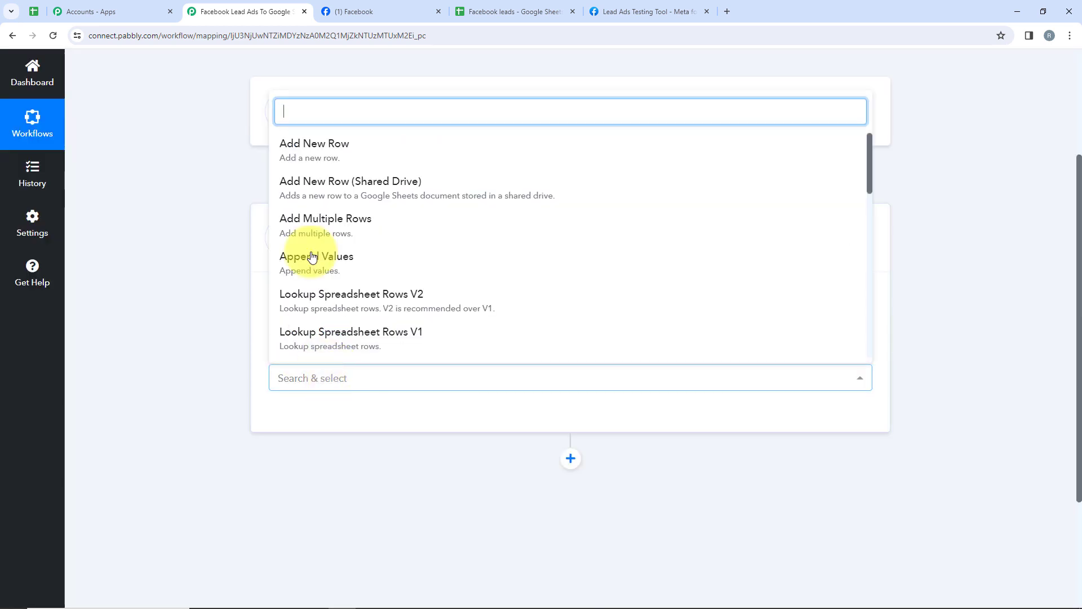
left_click(313, 168)
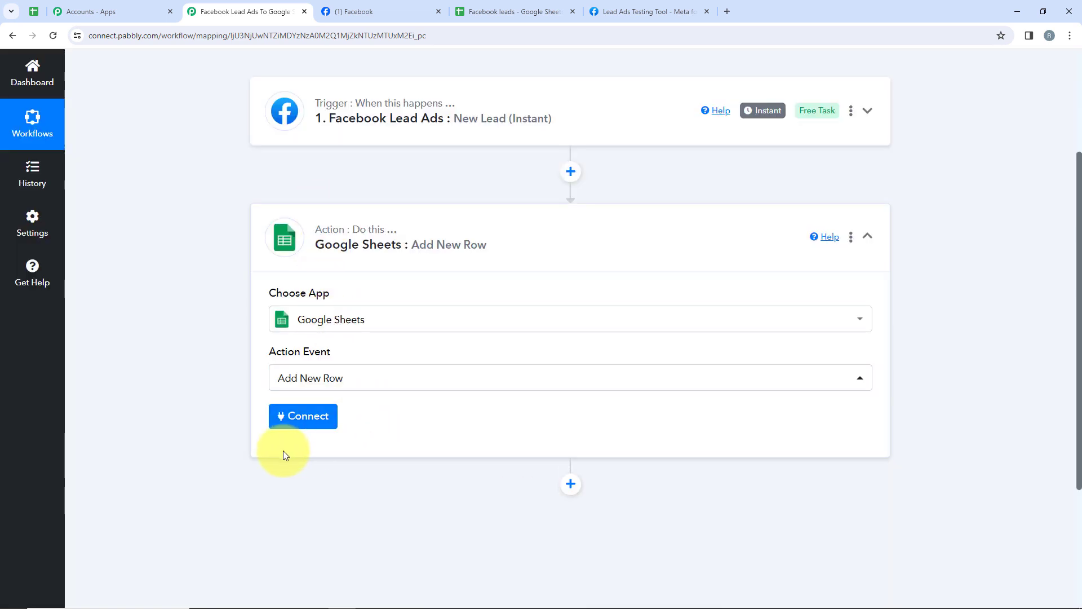
left_click(288, 422)
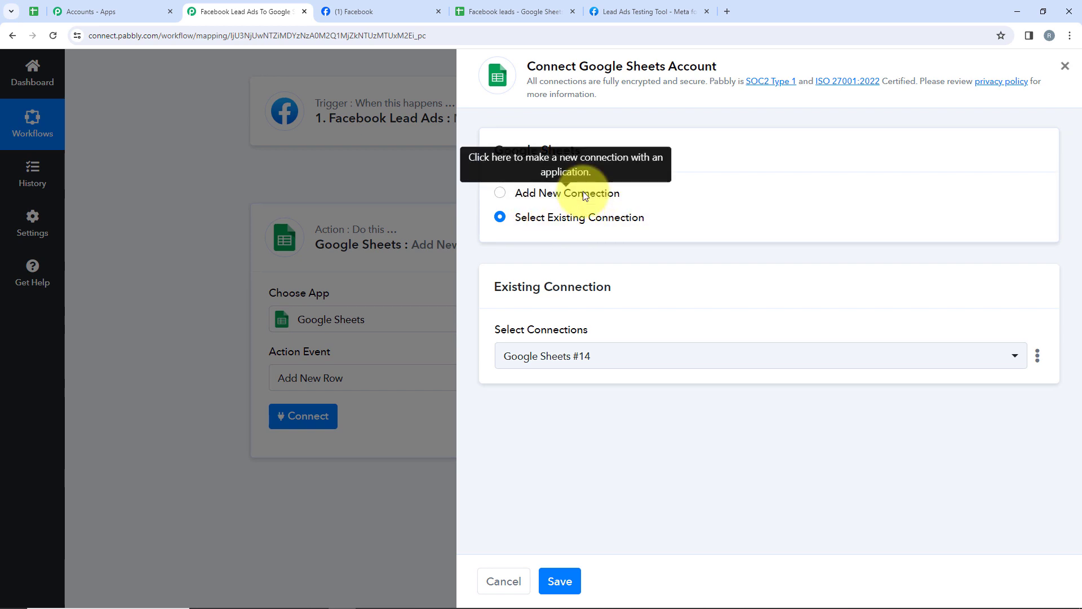
Add a new Google Sheets connection by signing in with Google and allowing access.
left_click(583, 192)
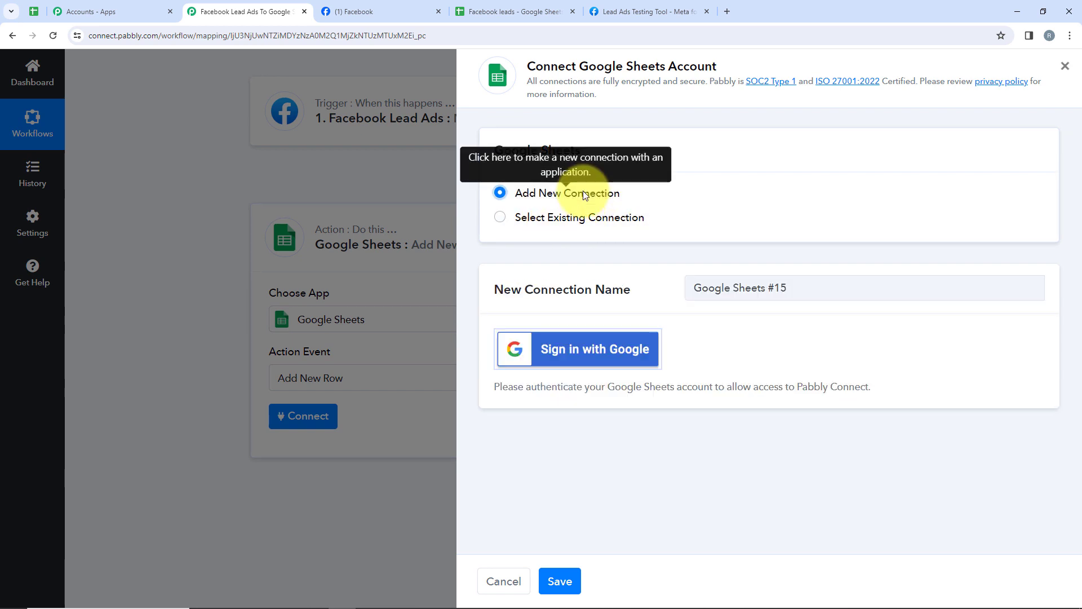
left_click(597, 354)
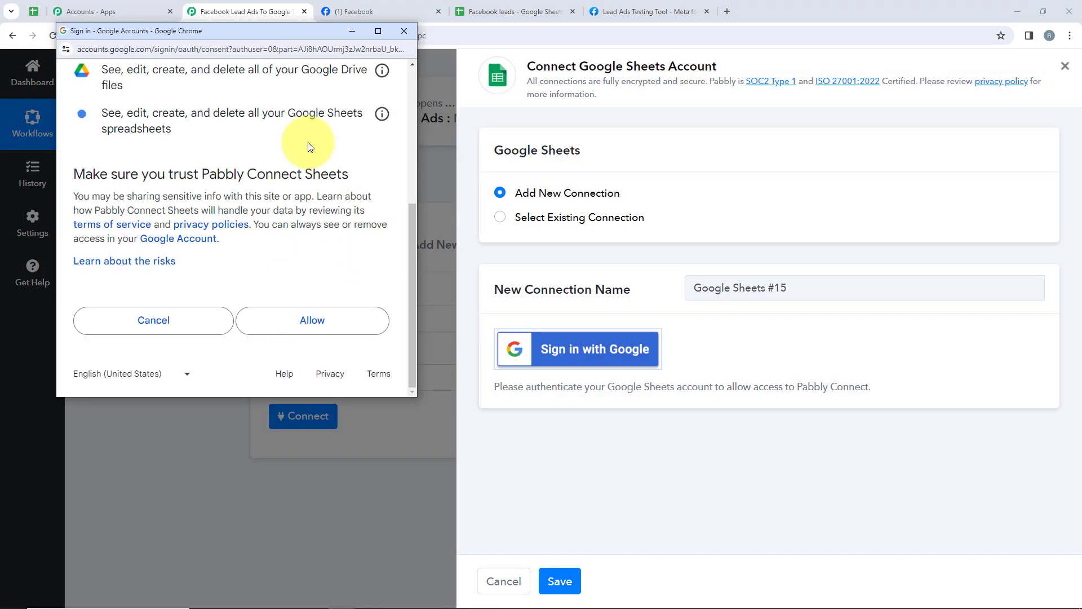
left_click(286, 328)
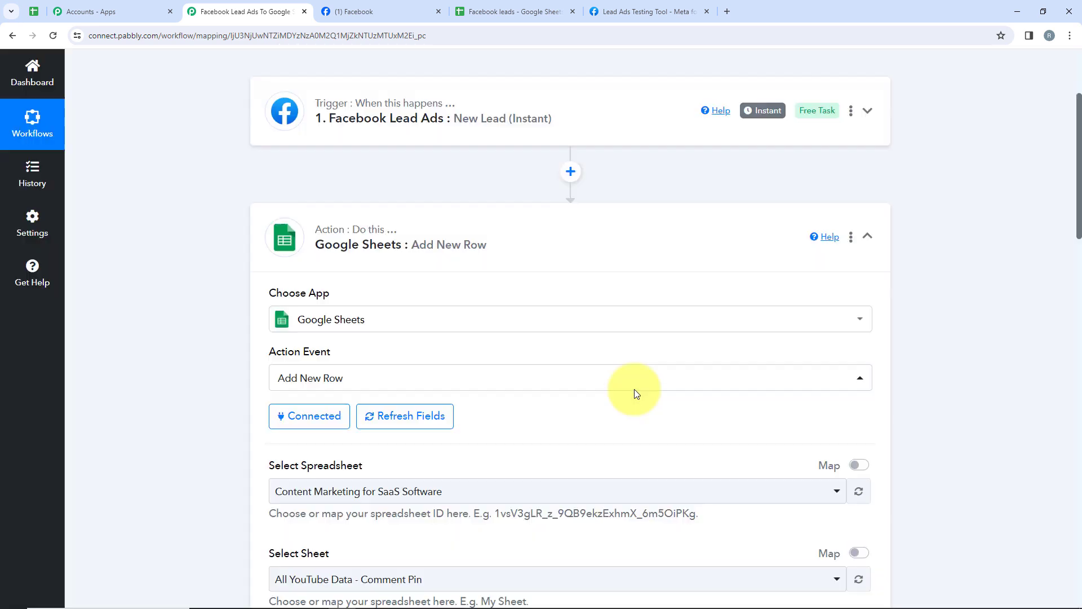
Check the Facebook leads spreadsheet in its own tab, then return to the workflow.
scroll(634, 389, "down", 2)
scroll(636, 393, "down", 1)
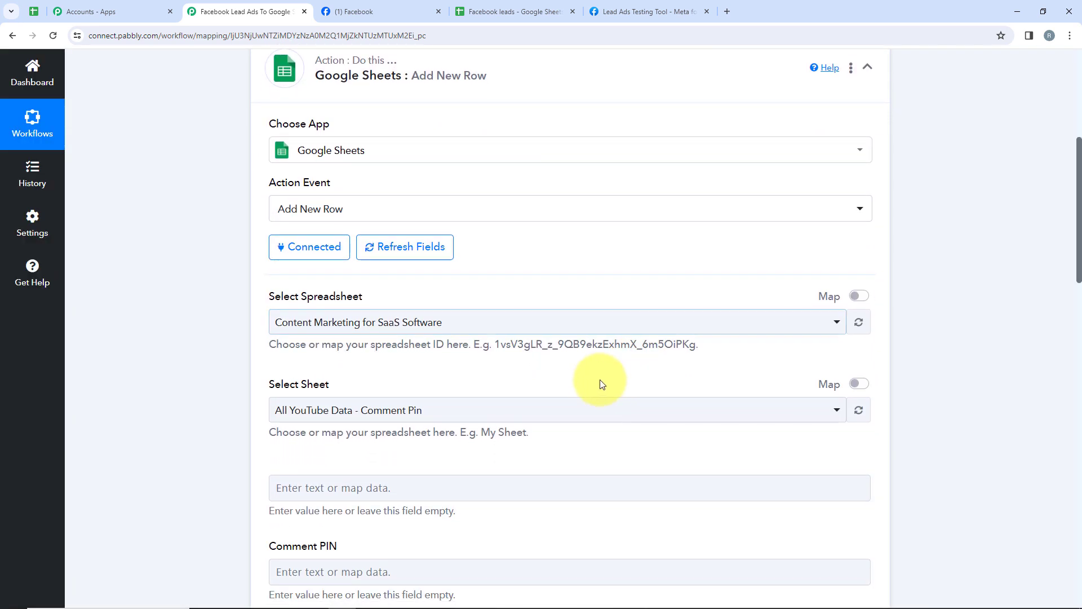
left_click_drag(238, 292, 400, 314)
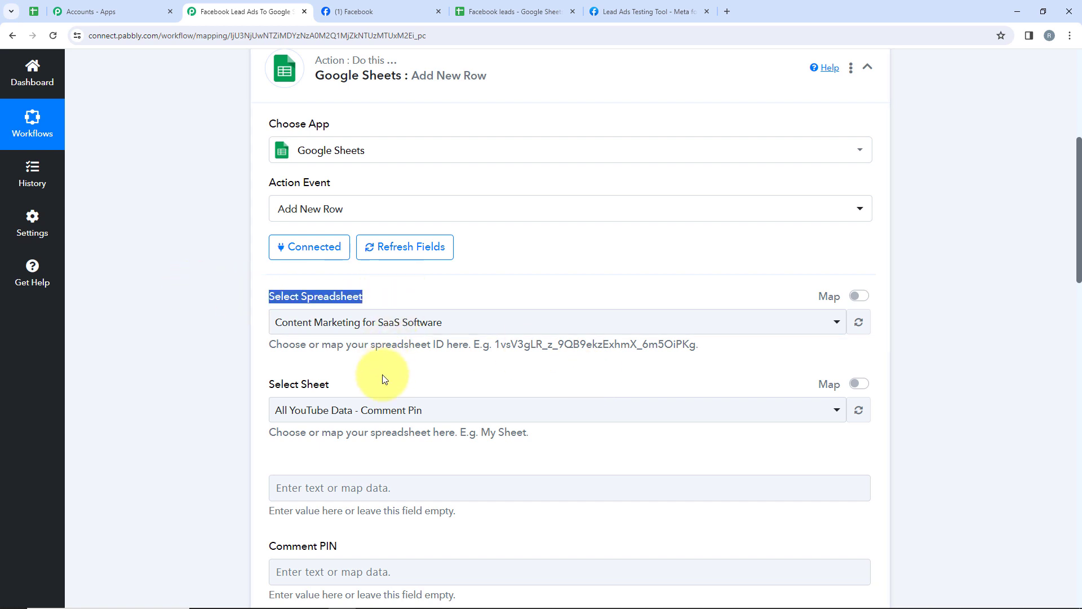
left_click_drag(380, 374, 193, 388)
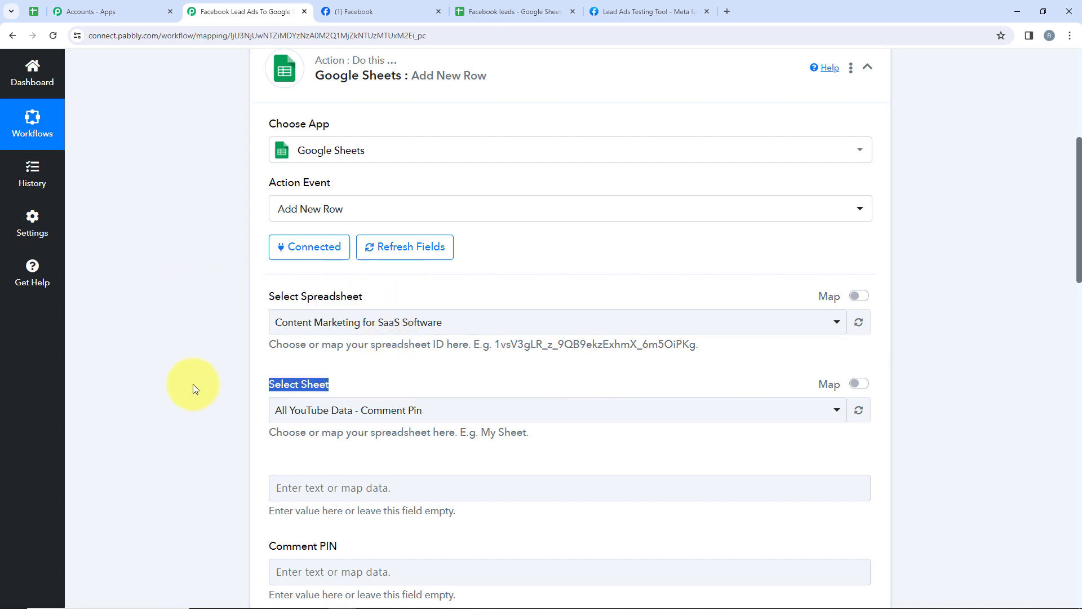
left_click(485, 12)
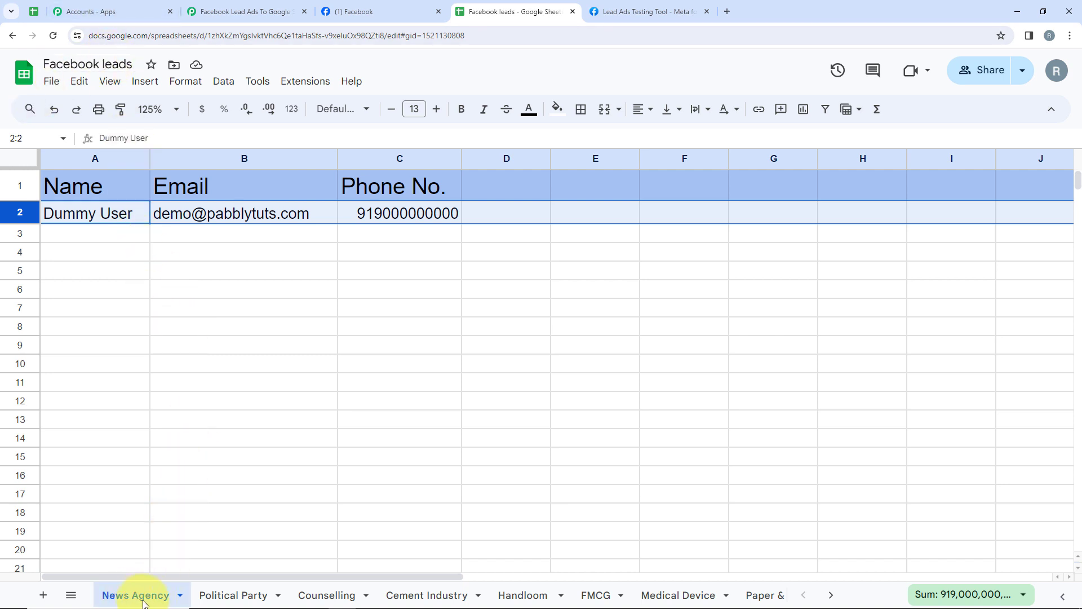
left_click(240, 12)
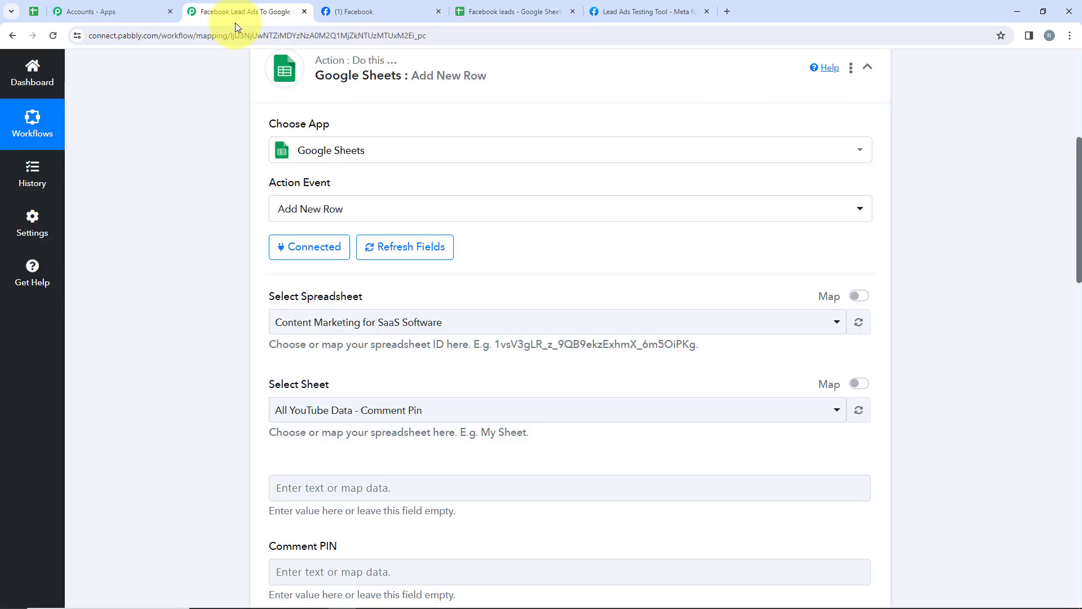
Select the Facebook leads spreadsheet and its News Agency sheet as the row target.
left_click(307, 319)
left_click(332, 414)
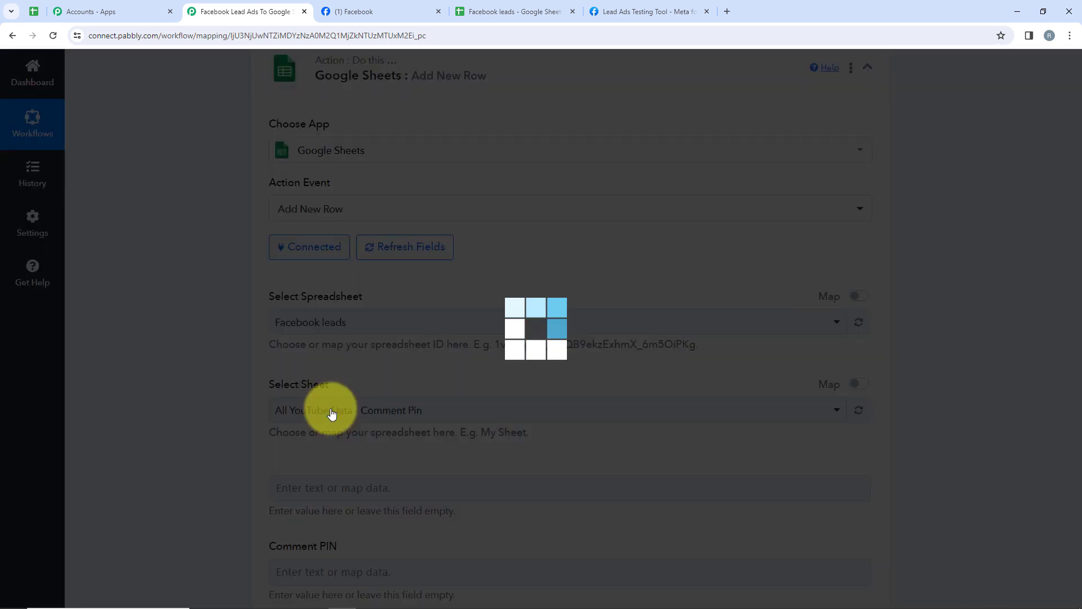
scroll(331, 413, "down", 2)
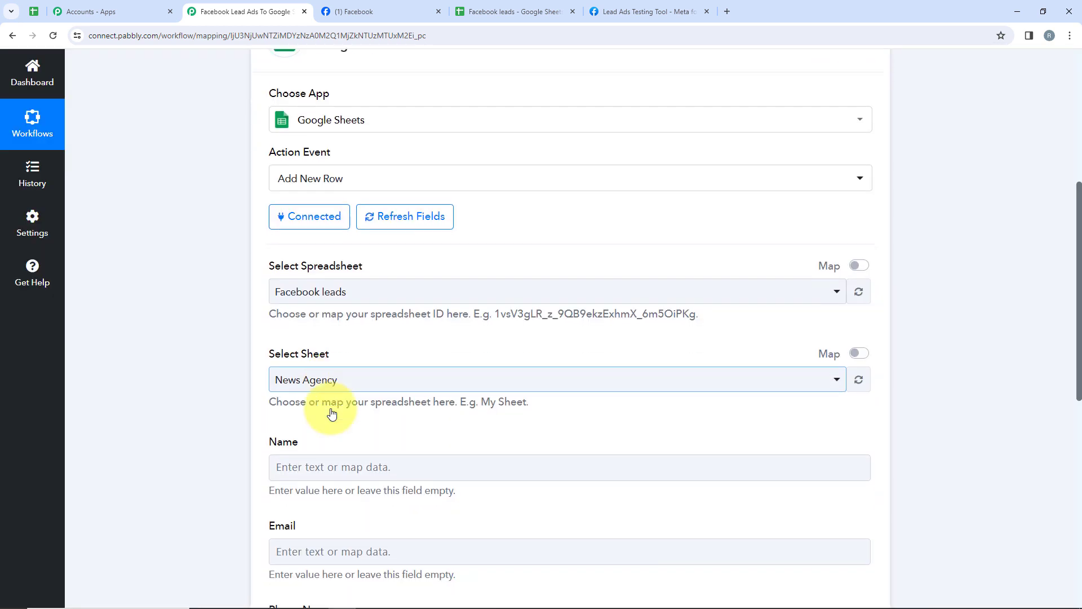
left_click(355, 301)
left_click(359, 358)
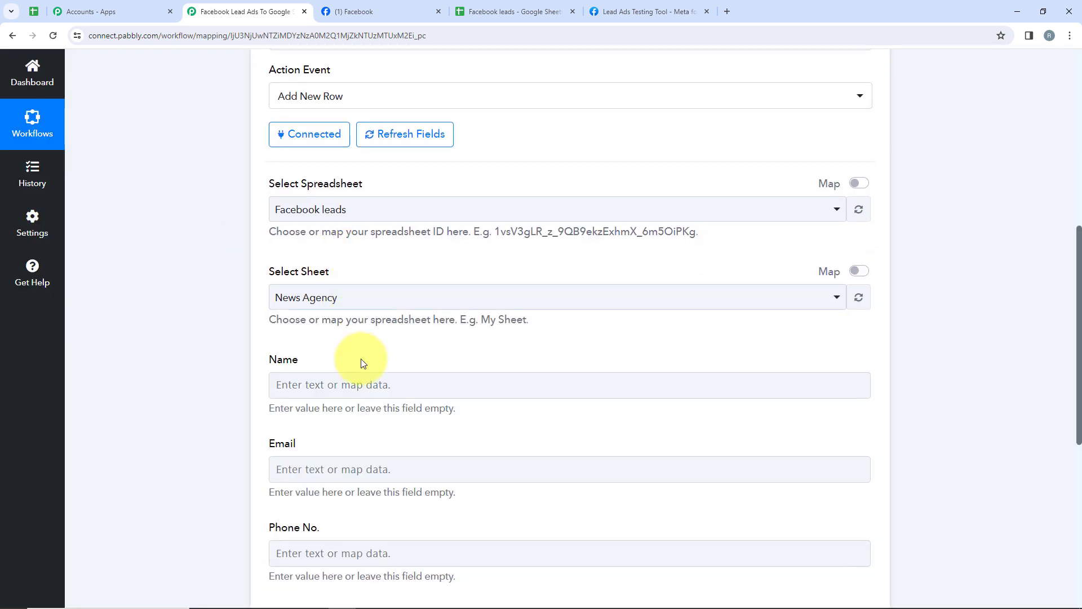
scroll(355, 361, "down", 1)
Map the Name field to the lead's Full Name from Facebook Lead Ads: New Lead.
left_click(228, 315)
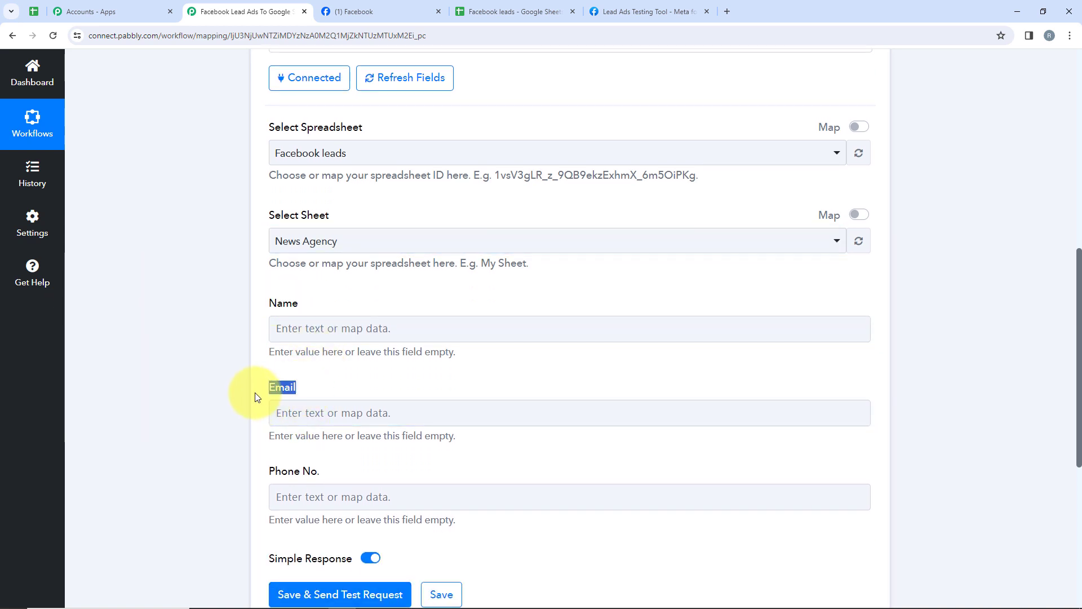
left_click_drag(267, 471, 341, 471)
left_click(343, 469)
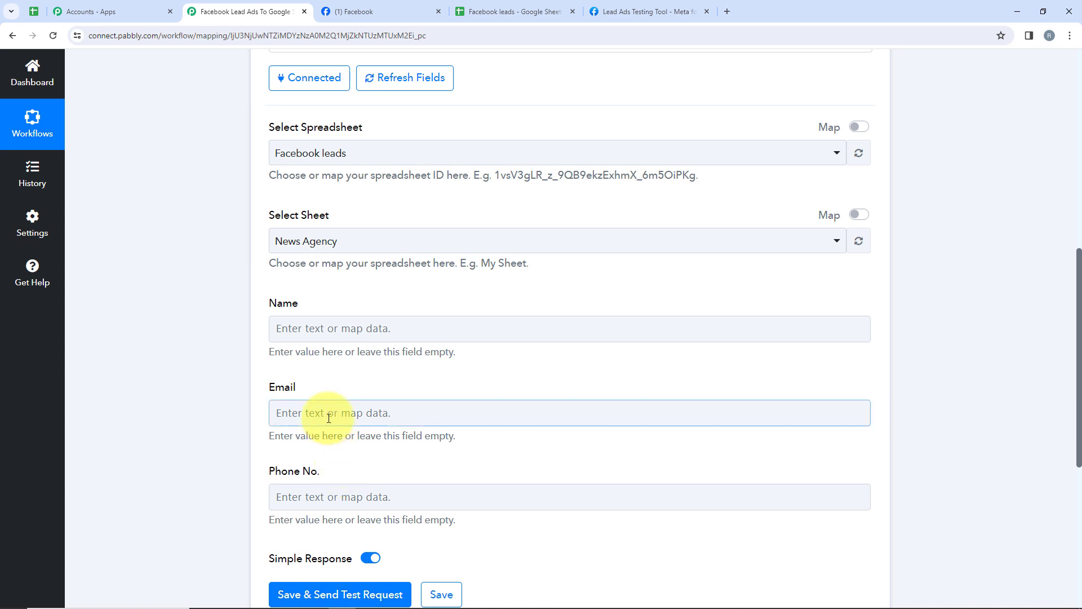
left_click(312, 328)
scroll(312, 330, "down", 1)
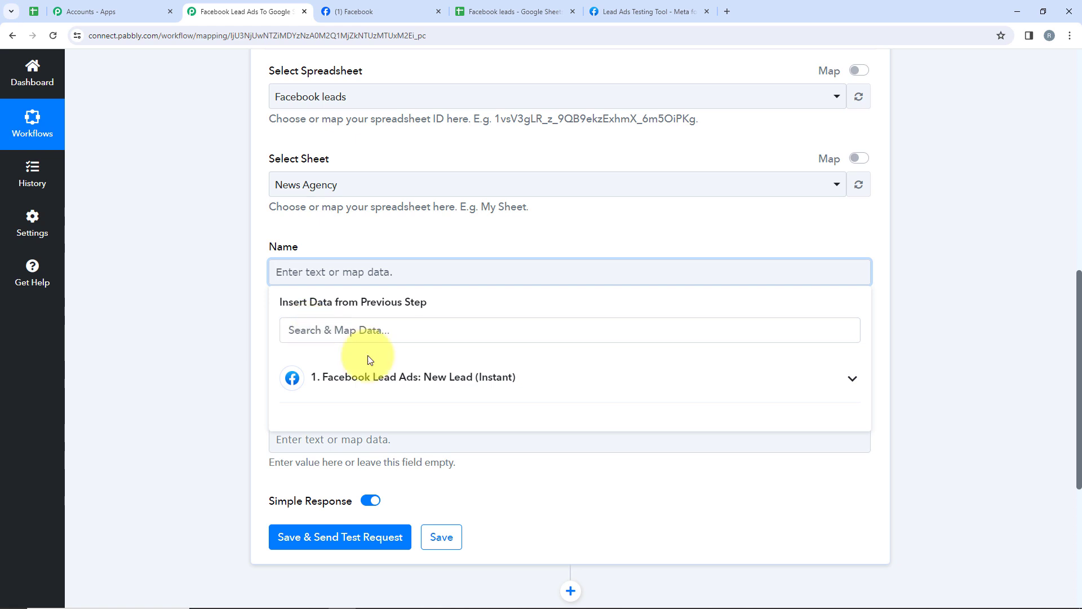
left_click(854, 379)
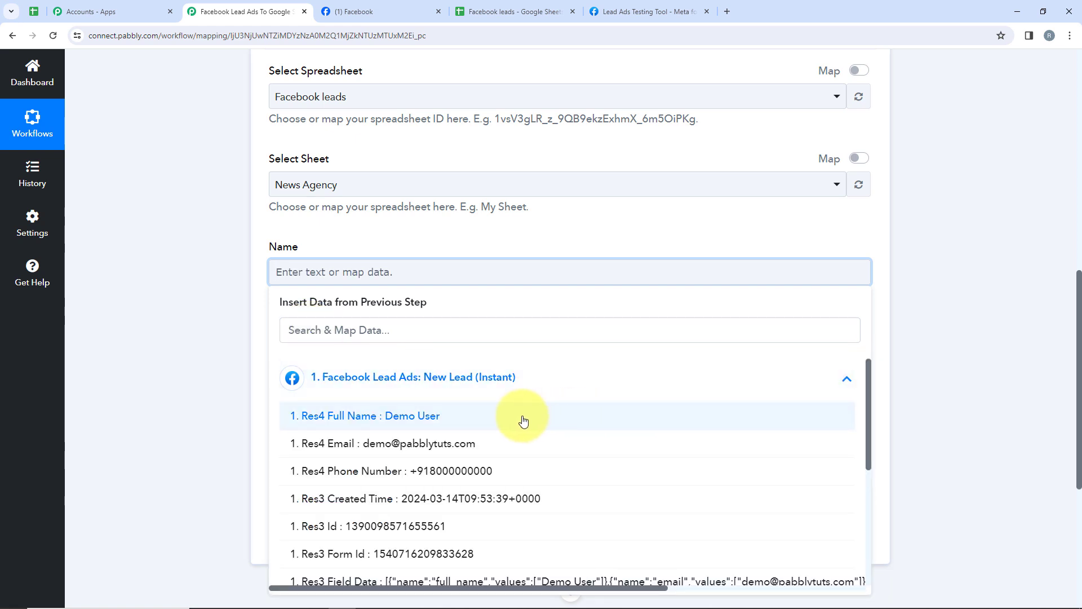
left_click(113, 402)
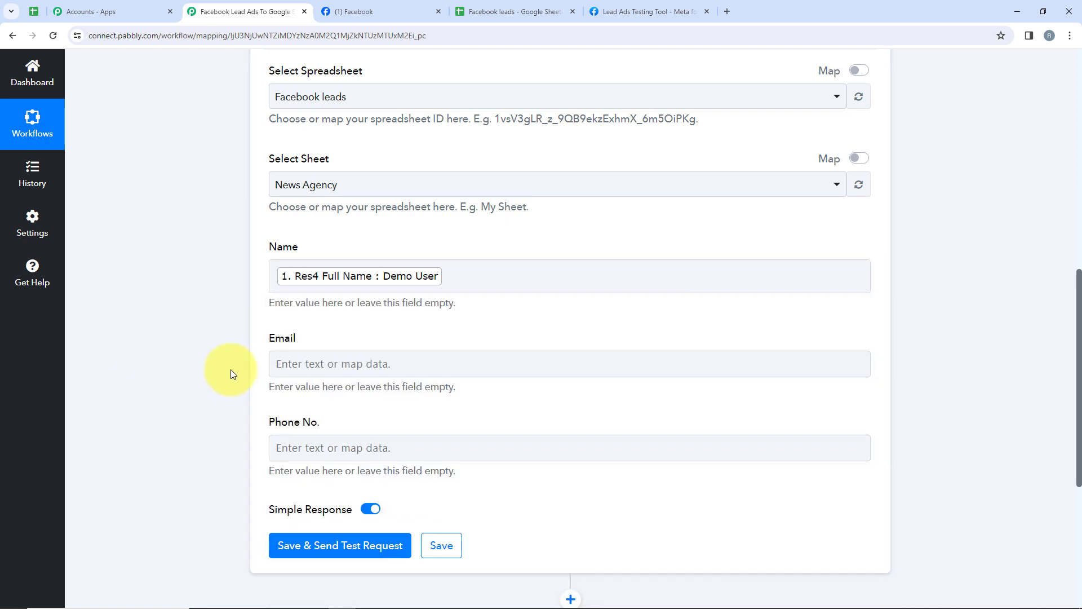
Map the Email field to the lead's Email and expand the lead fields for Phone No.
left_click(350, 363)
left_click(375, 489)
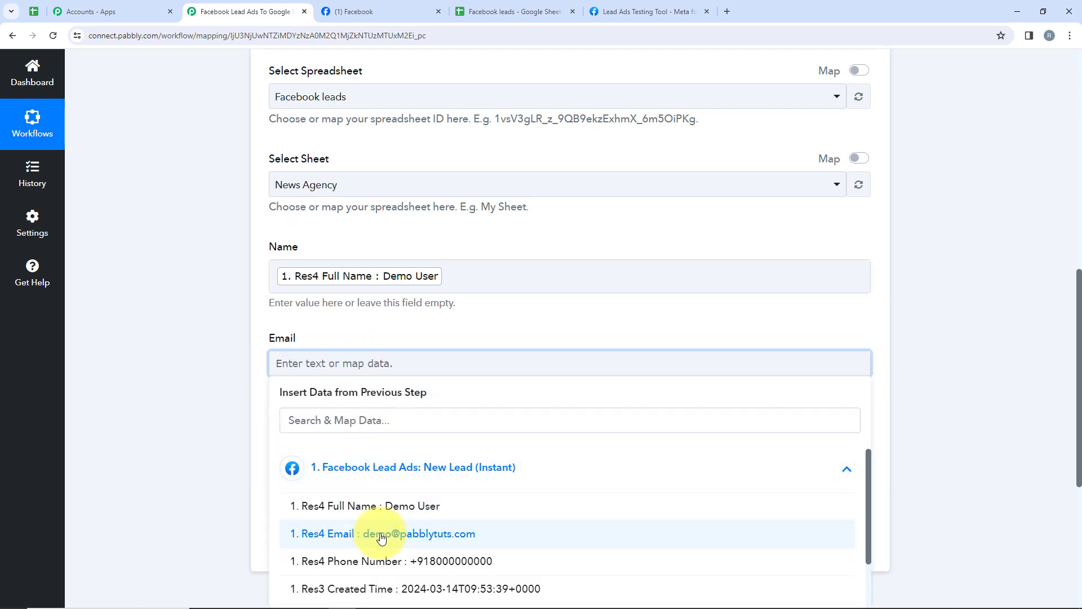
left_click(327, 529)
scroll(242, 331, "down", 2)
left_click(242, 331)
left_click(383, 335)
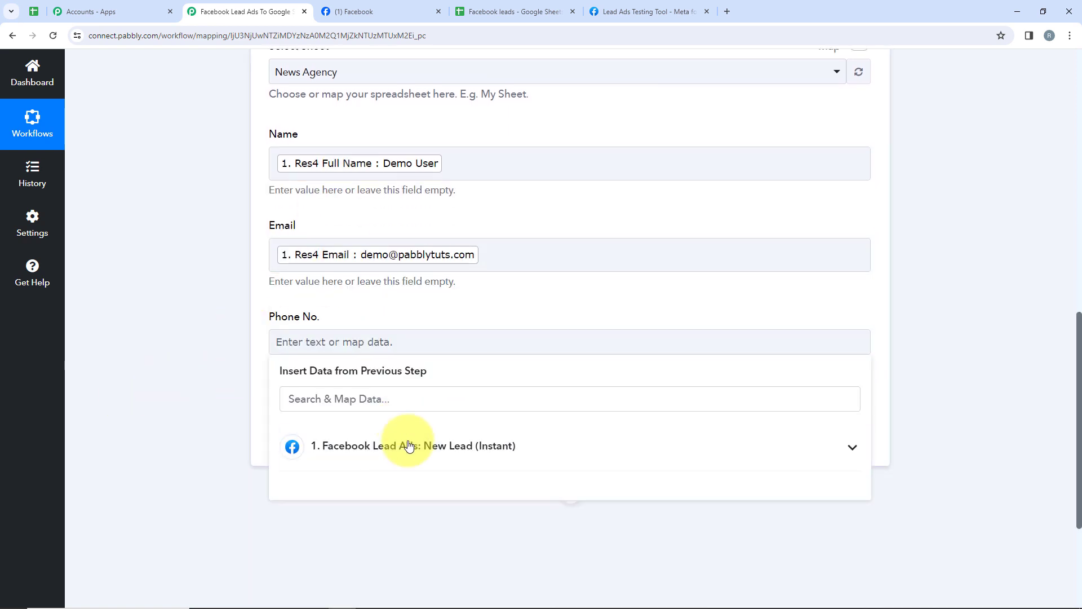
left_click(483, 448)
scroll(423, 468, "down", 5)
Map Phone No. to the lead's Phone Number from the Facebook trigger.
left_click(421, 428)
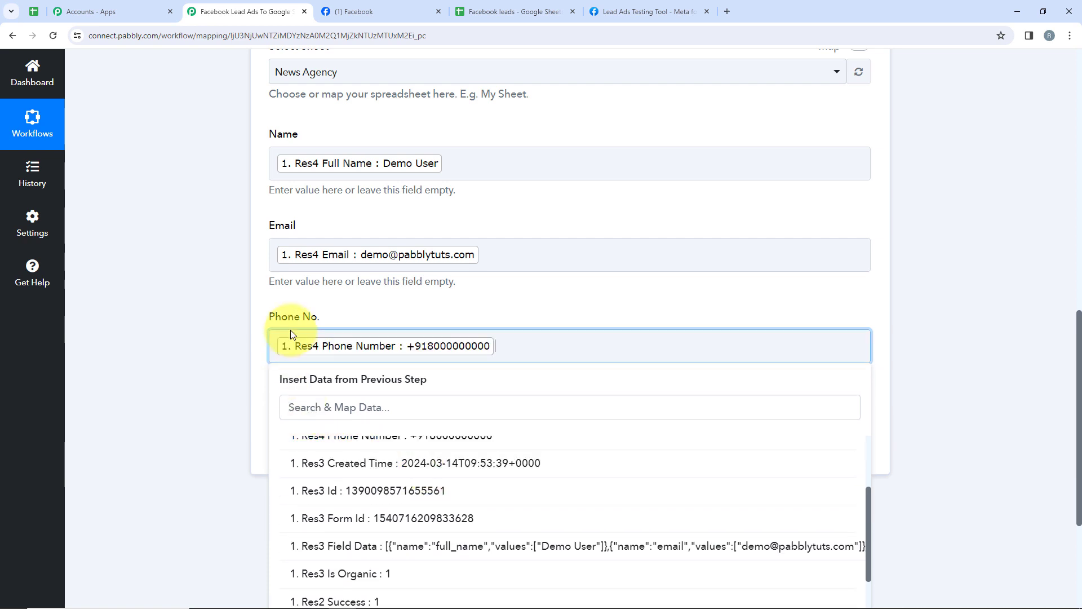
scroll(285, 316, "up", 2)
left_click(239, 275)
Save and send a test request, reviewing the row written to the News Agency sheet.
scroll(406, 463, "down", 1)
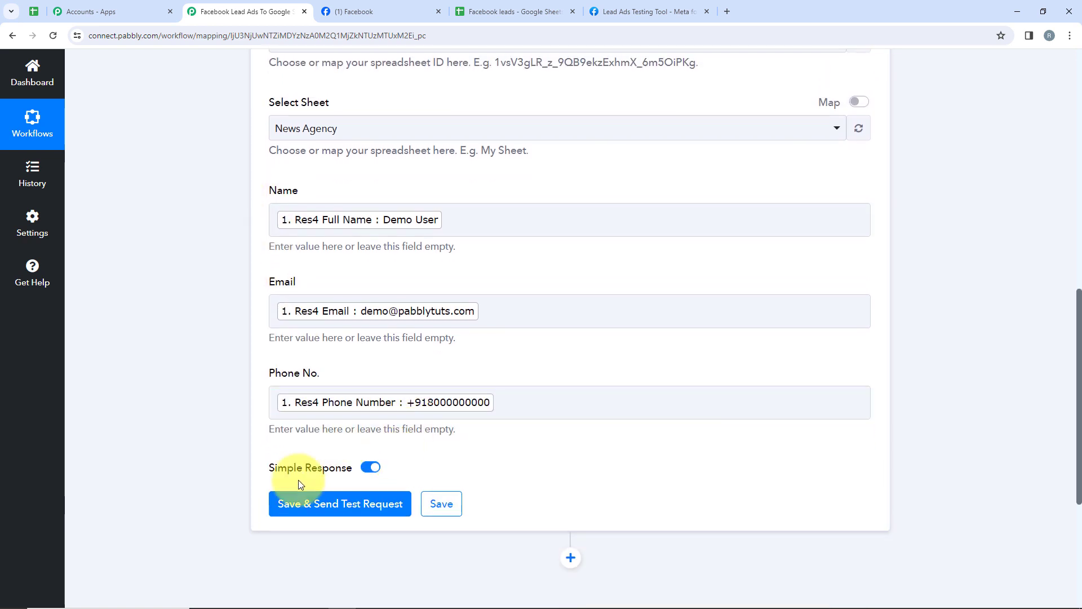
left_click(361, 507)
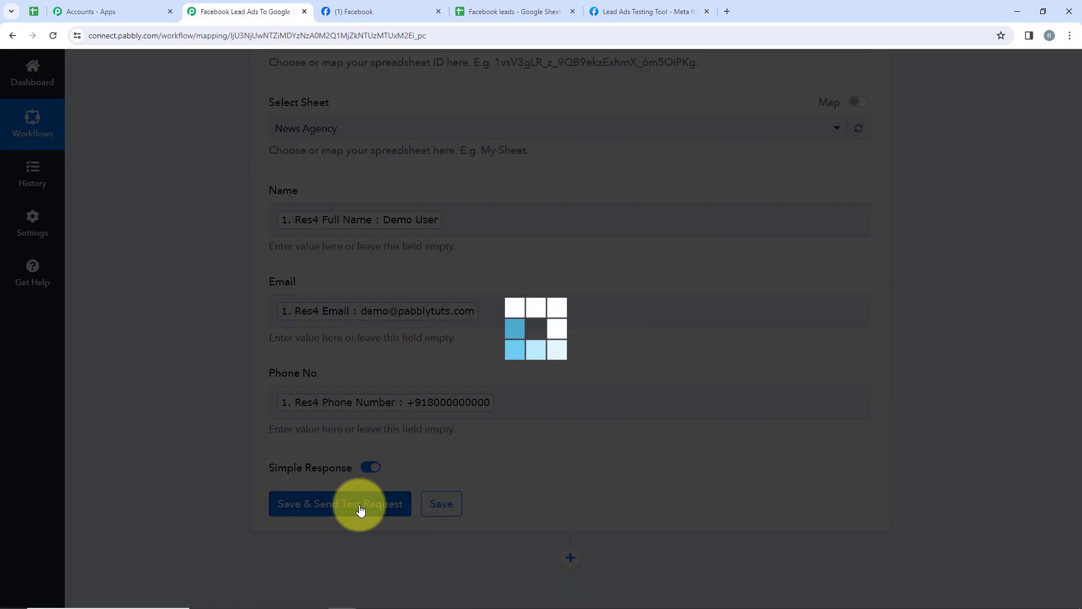
scroll(362, 509, "down", 1)
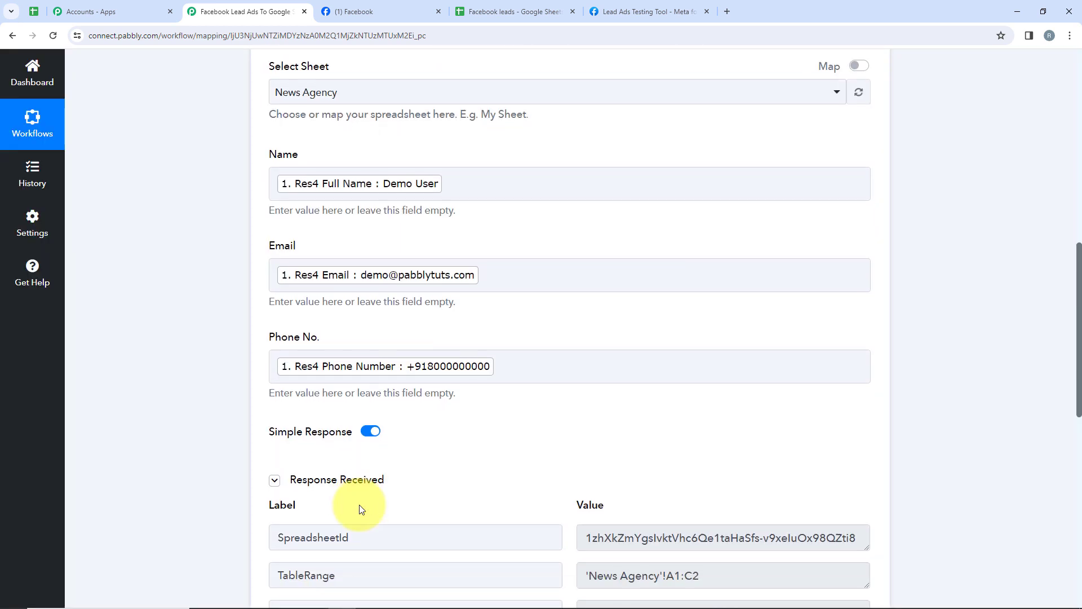
scroll(362, 509, "down", 5)
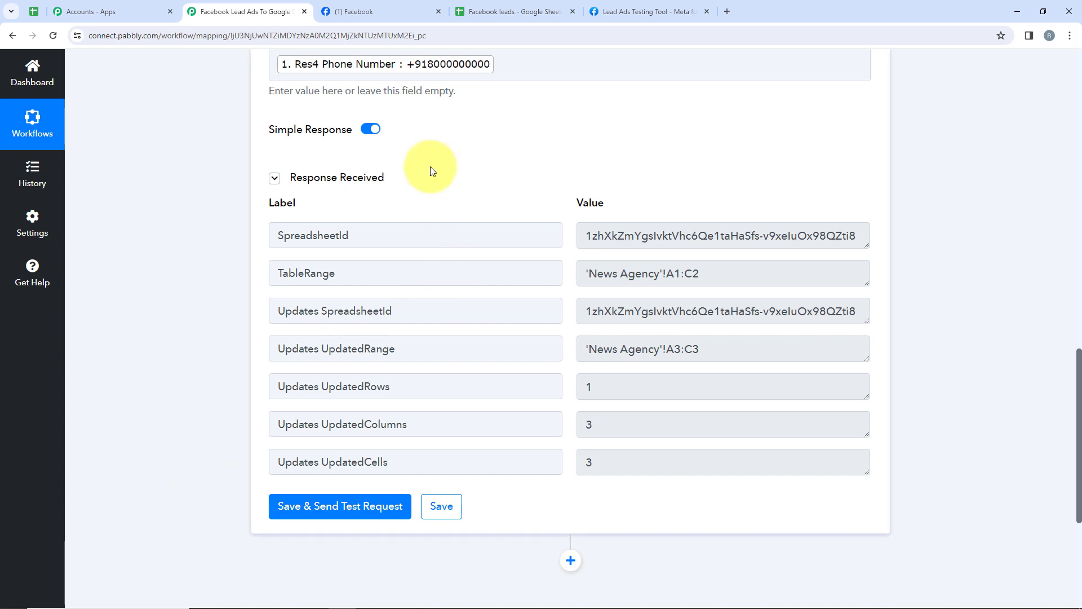
Inspect the new test lead in row 3 of the News Agency sheet.
left_click(510, 11)
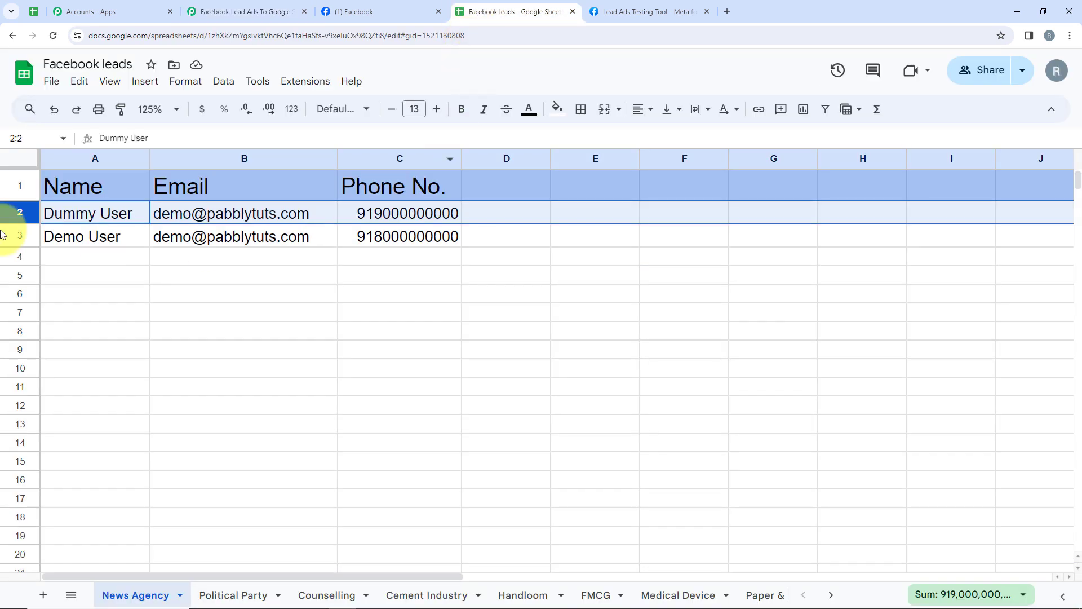
left_click(19, 235)
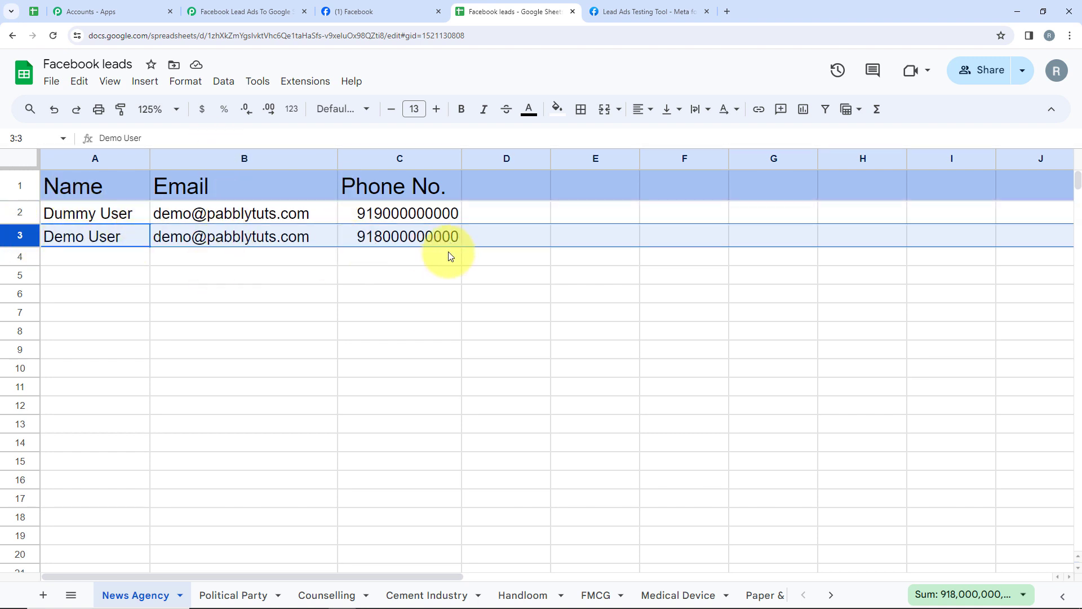
left_click(445, 315)
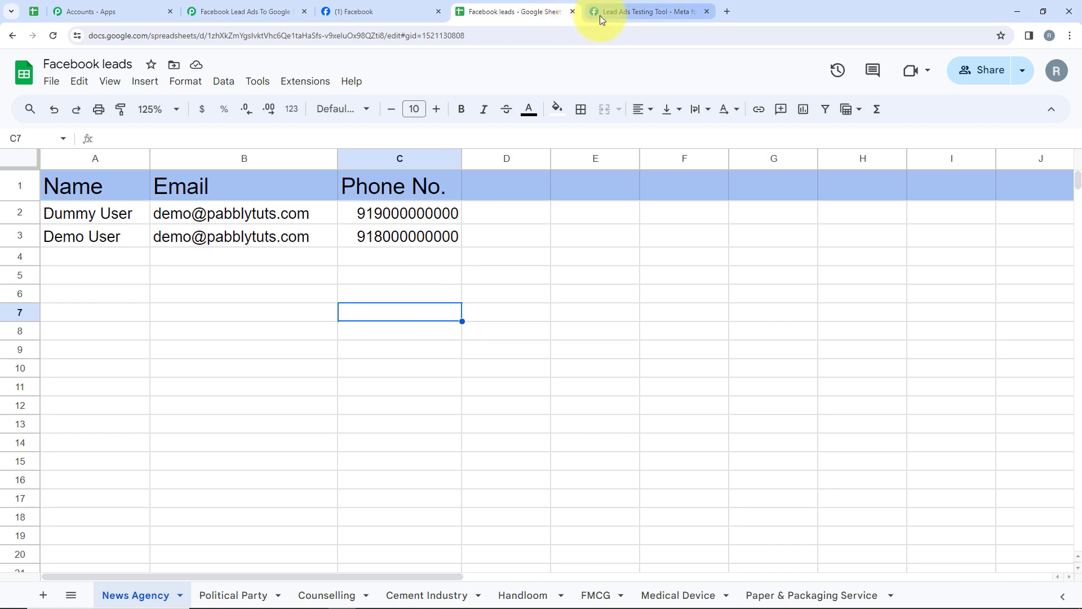
left_click(619, 18)
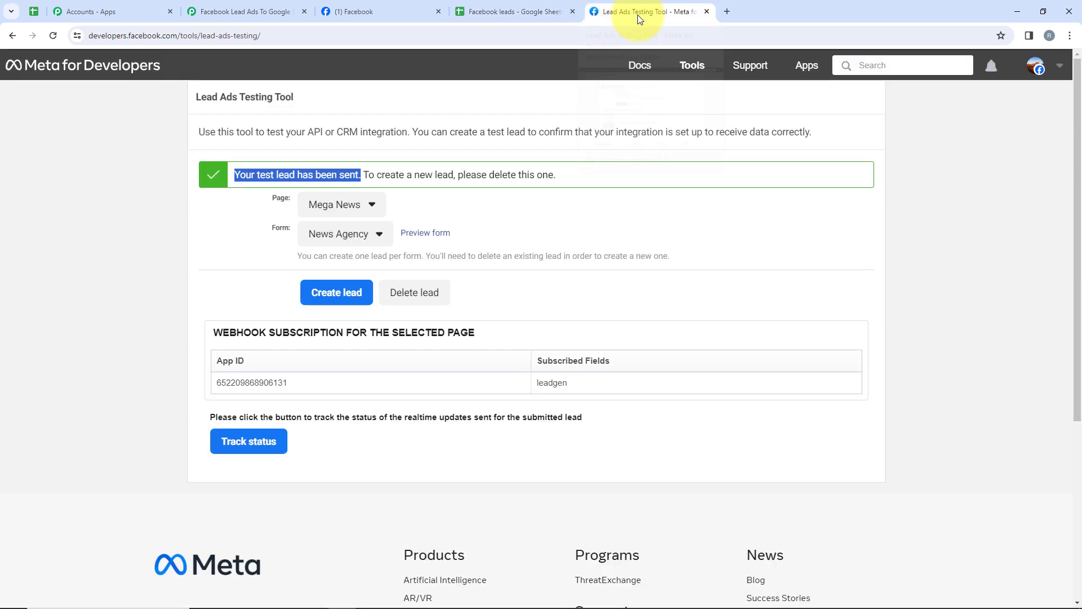
Delete the old test lead, reload, and choose page Mega News with form News Agency.
left_click(424, 298)
left_click(52, 36)
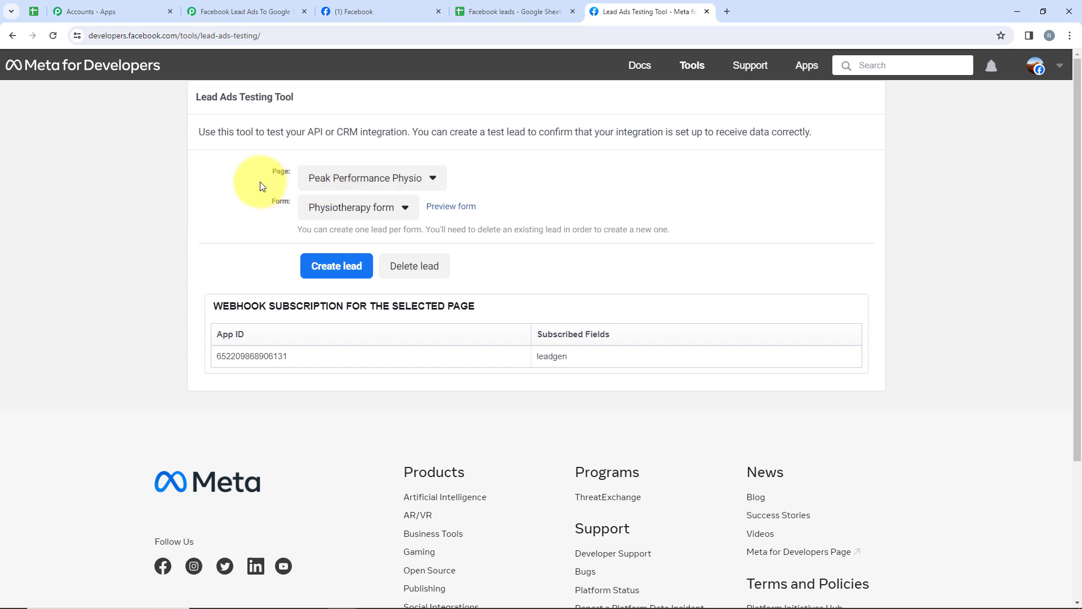
left_click_drag(267, 179, 300, 213)
left_click(326, 179)
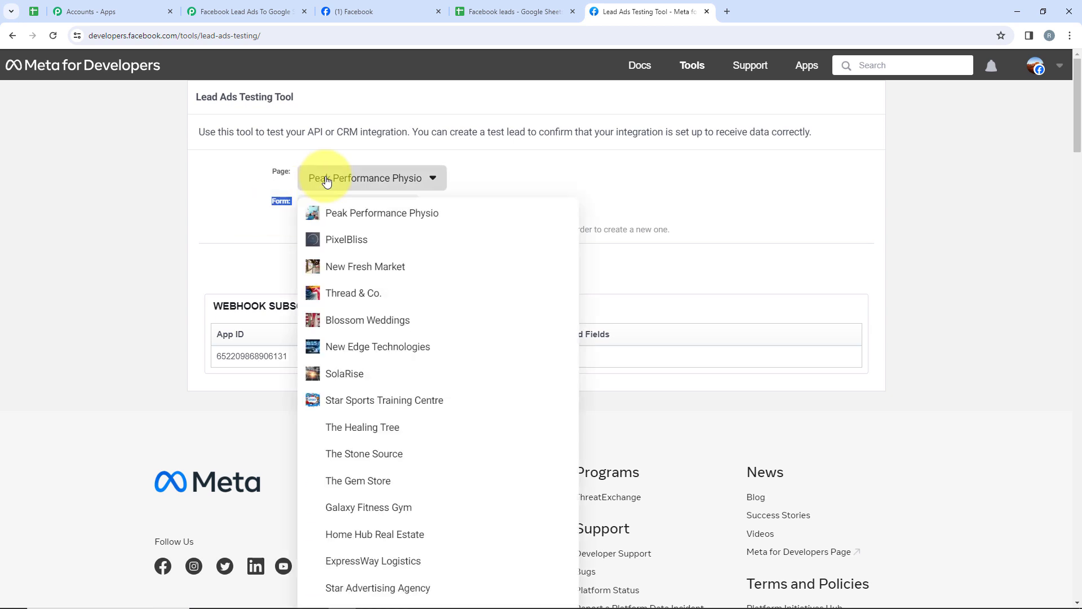
scroll(442, 260, "down", 10)
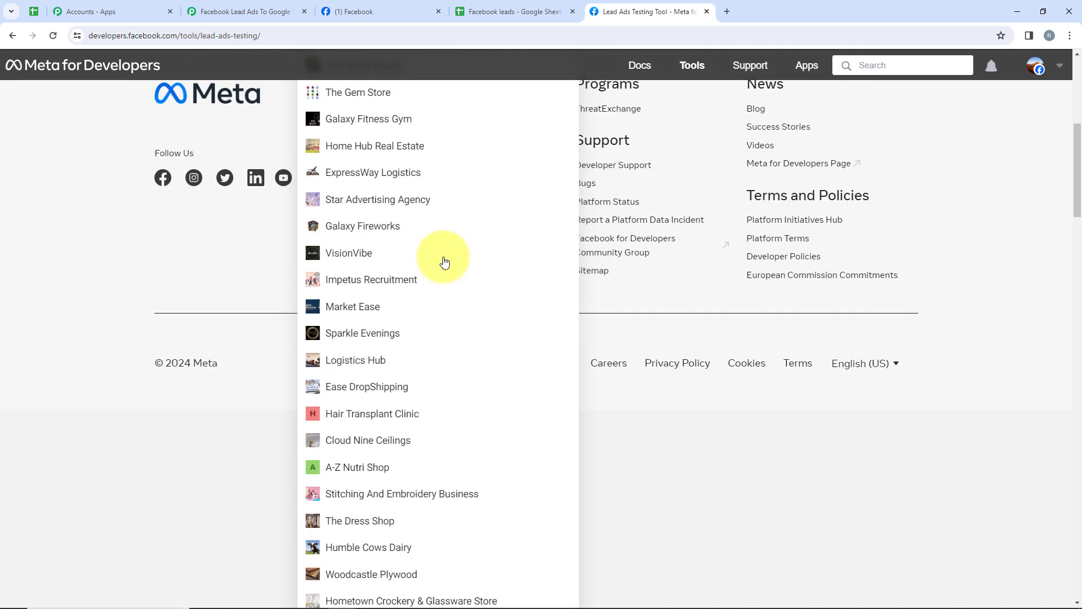
scroll(443, 261, "down", 10)
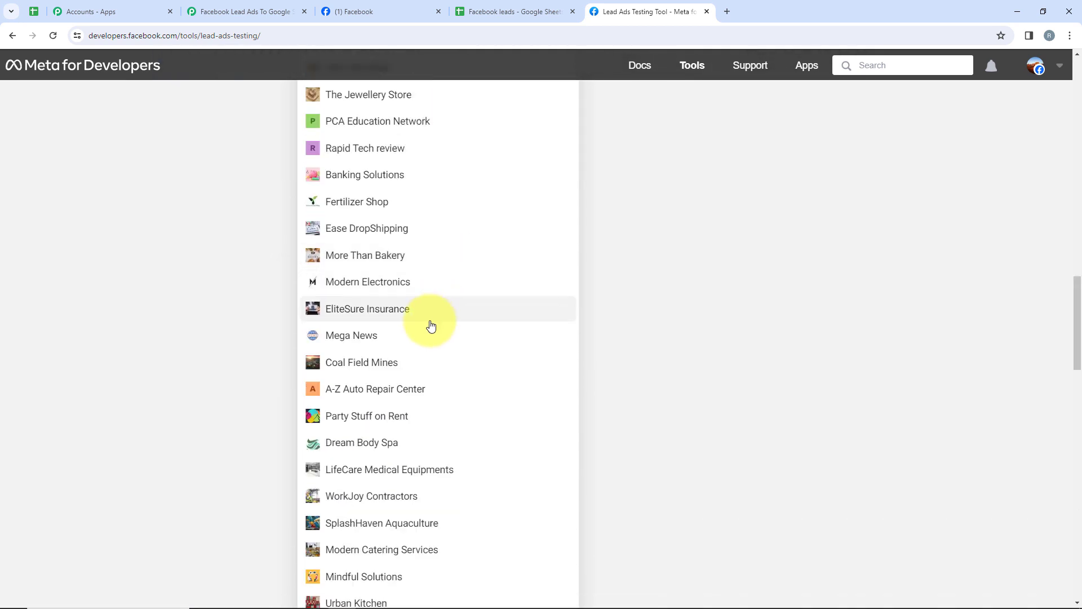
left_click(441, 341)
scroll(417, 327, "up", 3)
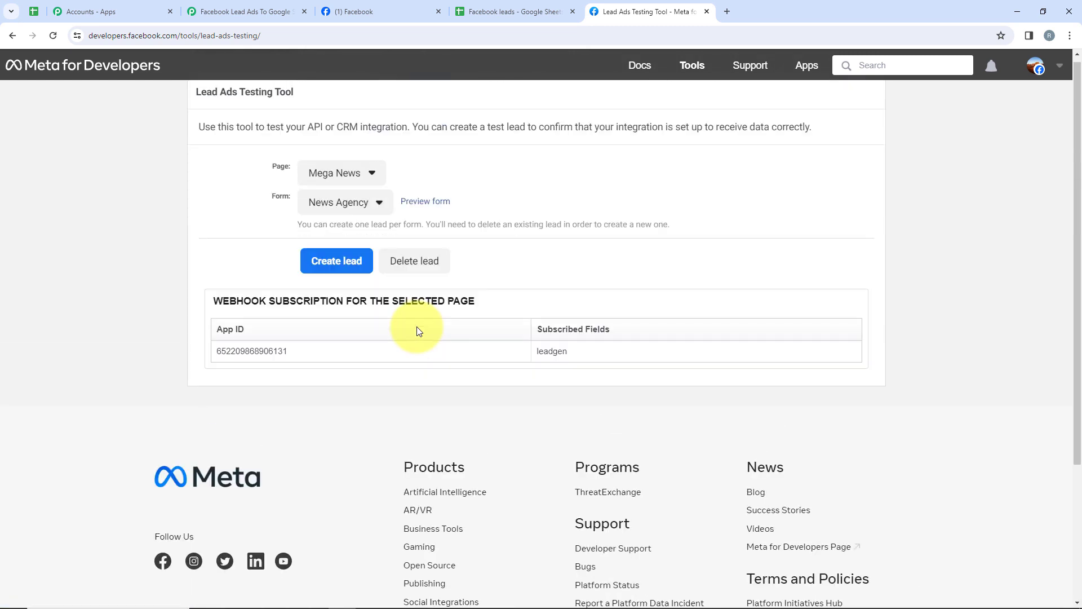
left_click(363, 204)
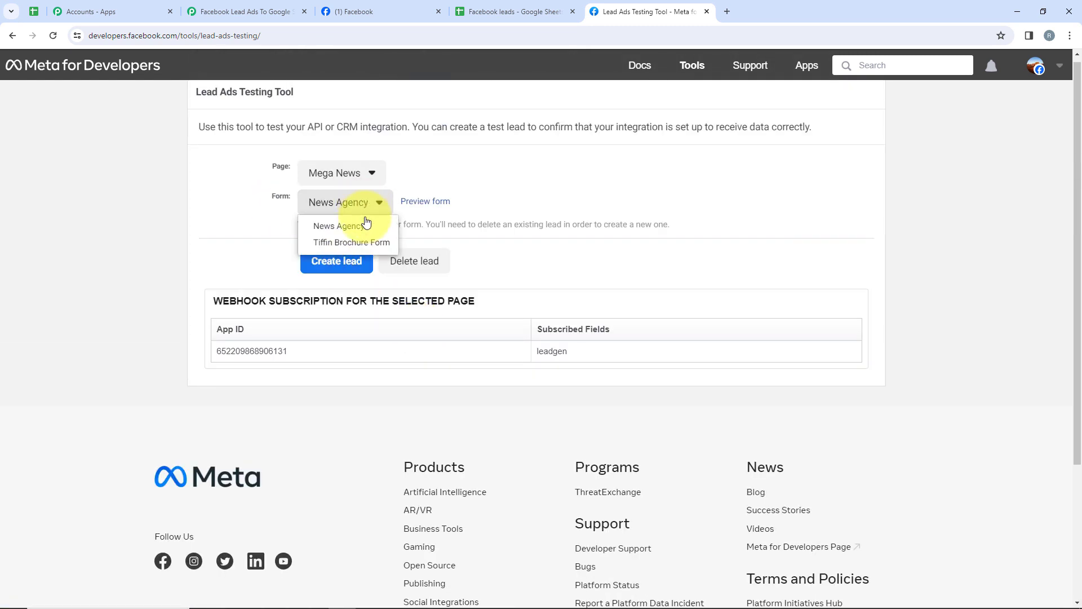
left_click(367, 227)
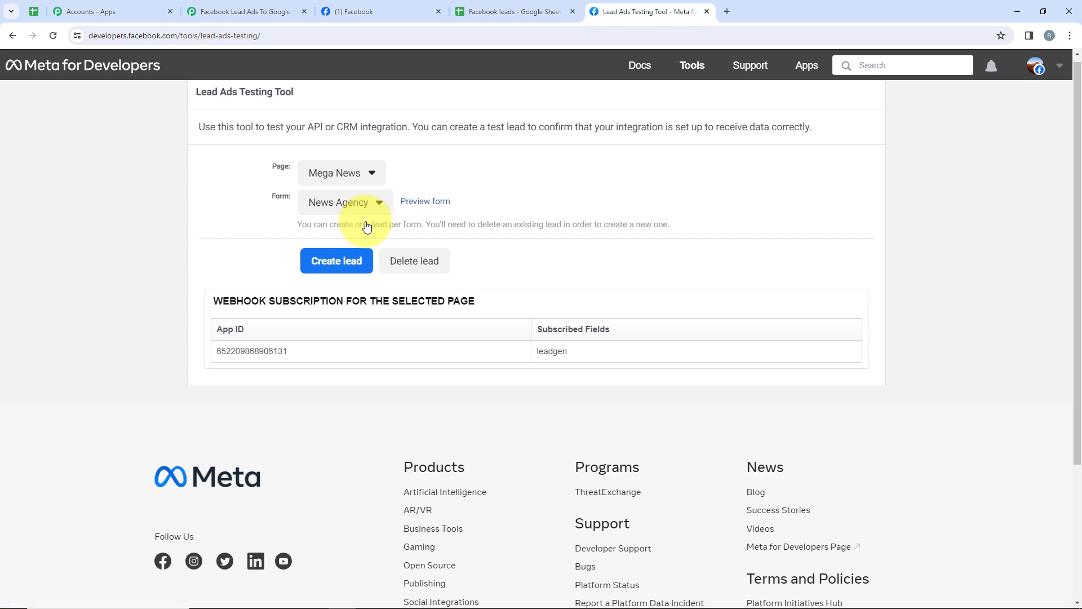
left_click(424, 202)
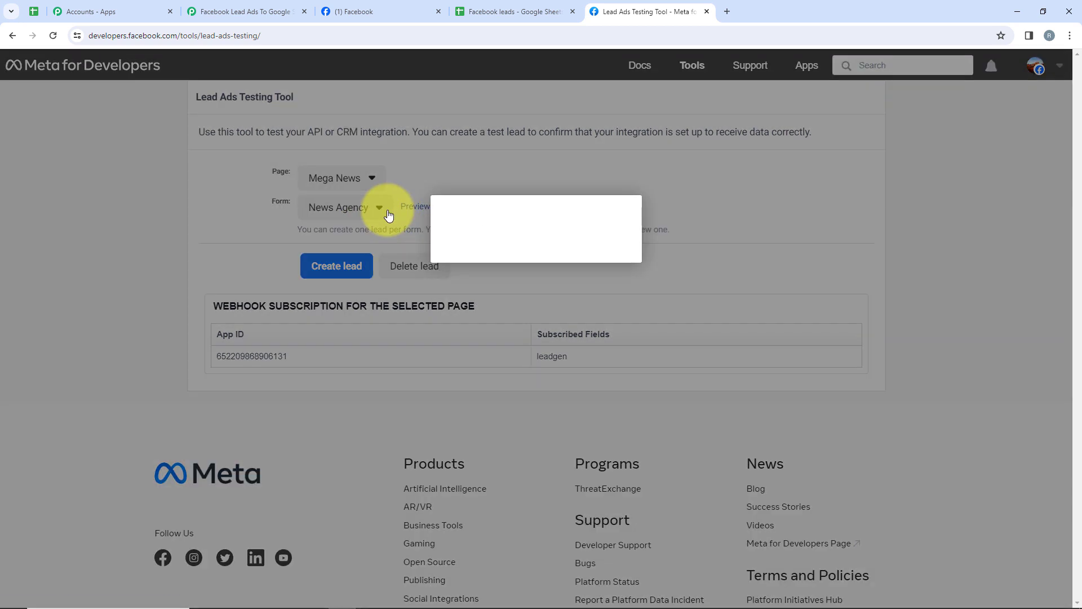
Fill the preview form with name 'Test User', a test email and a phone number.
left_click_drag(363, 361, 459, 367)
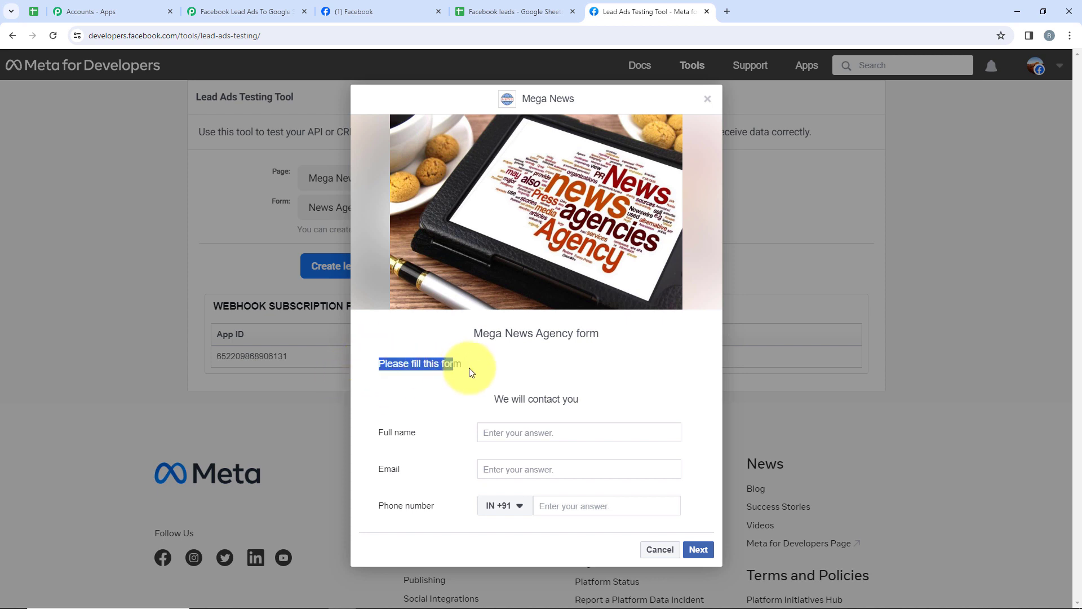
left_click(468, 369)
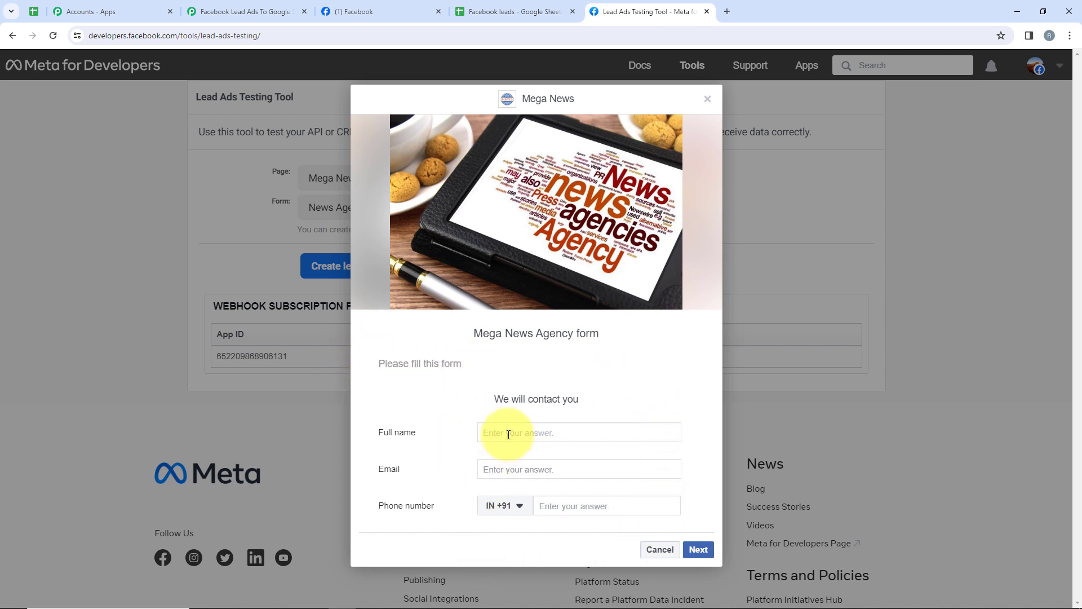
type("Test User")
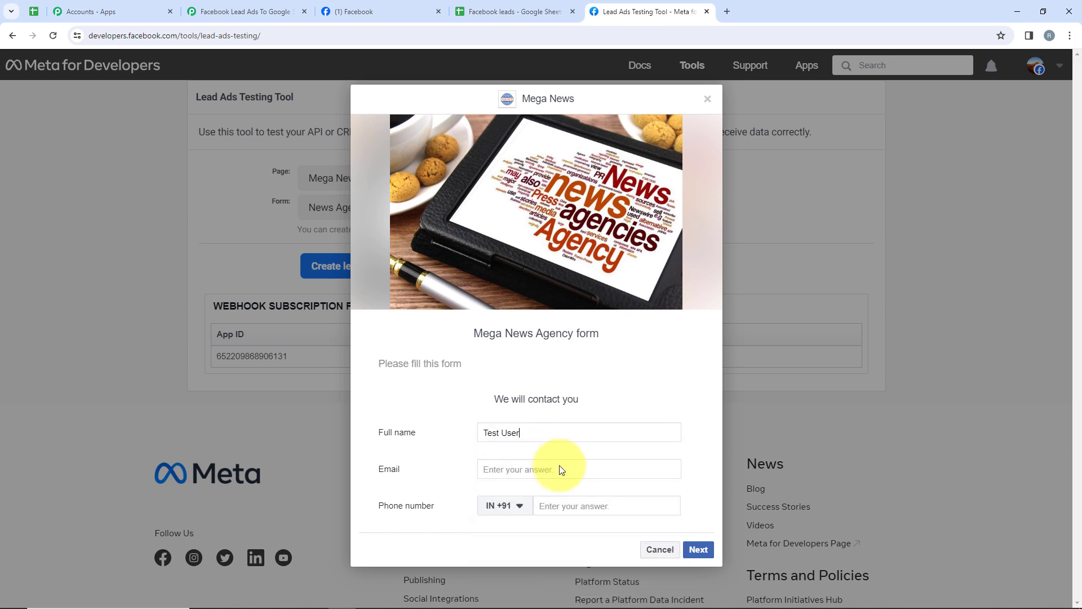
left_click(560, 466)
left_click(577, 499)
type("9")
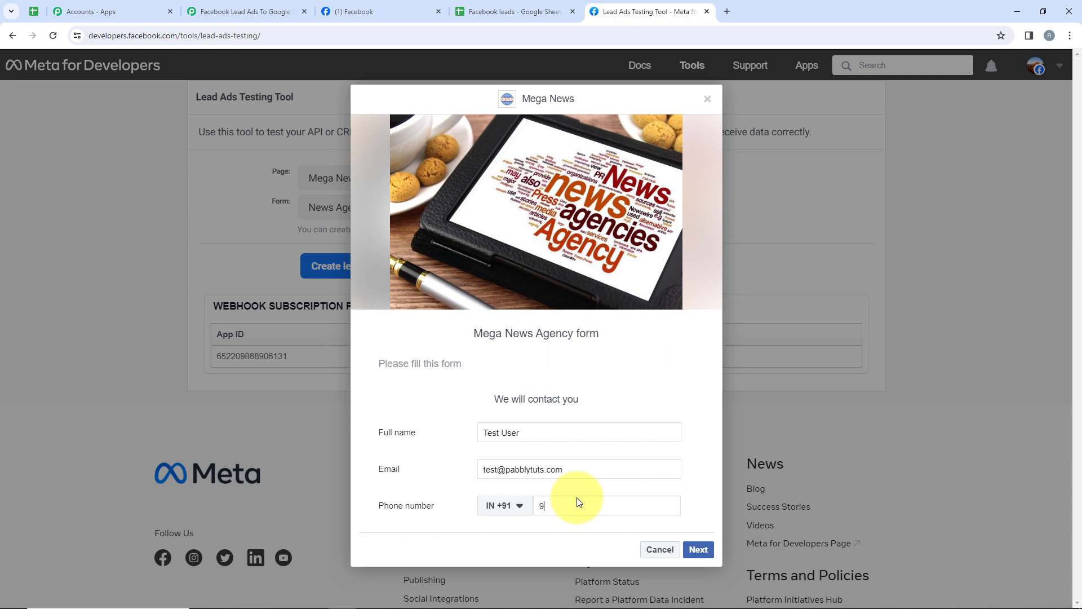
type("2222 22222")
Submit the test lead and close the thank-you dialog.
left_click(706, 548)
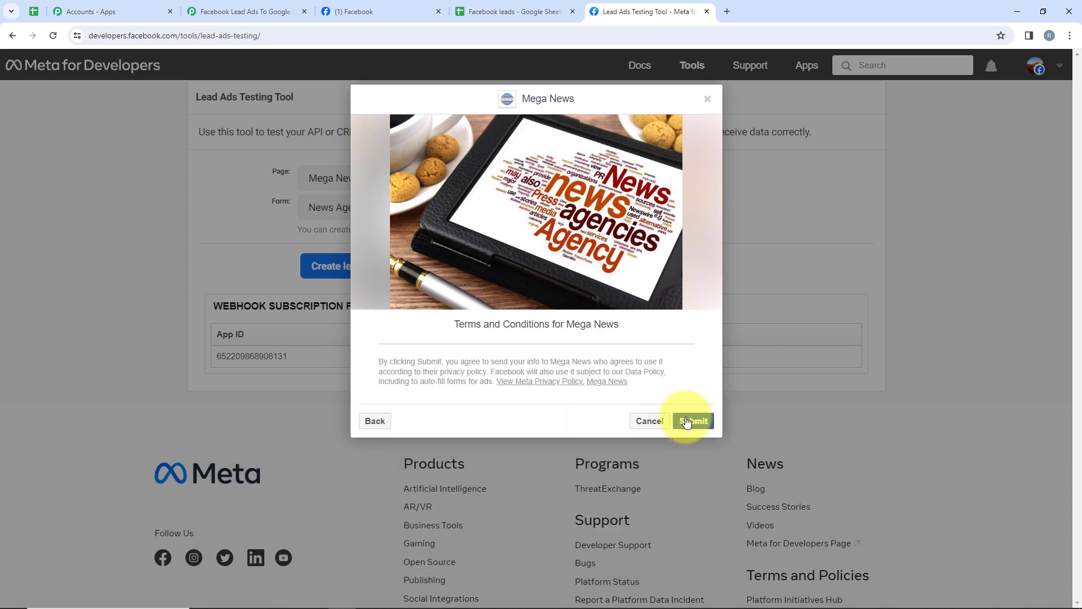
left_click(687, 422)
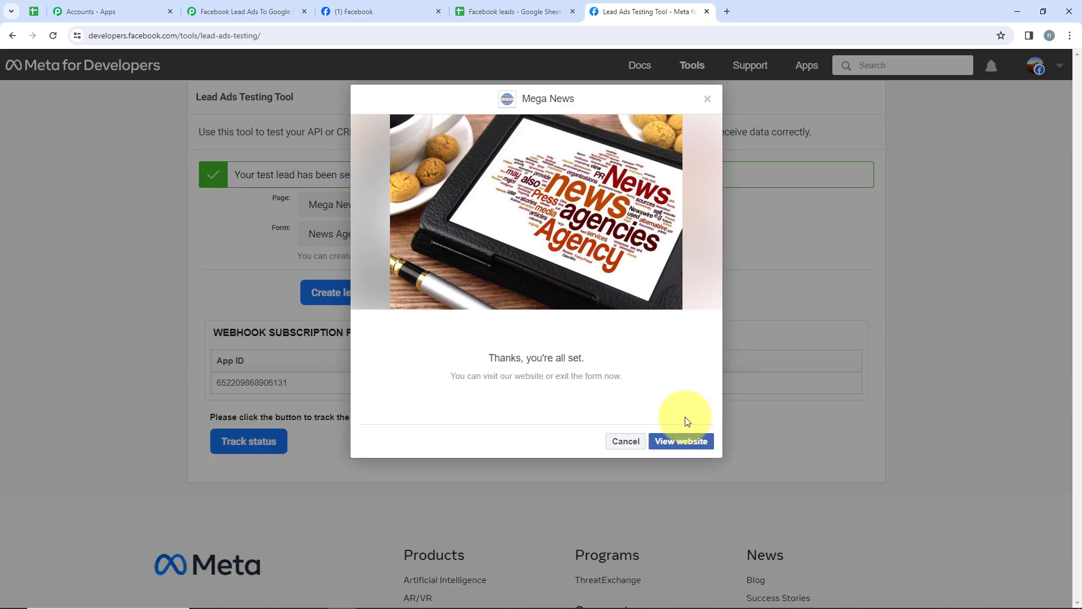
left_click(624, 441)
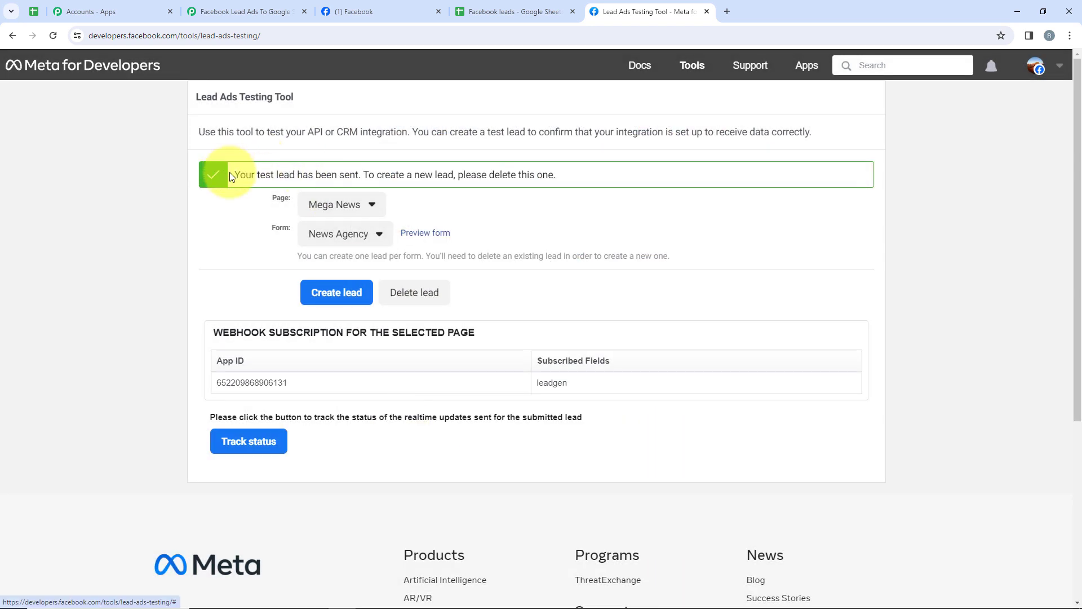
left_click_drag(228, 175, 356, 189)
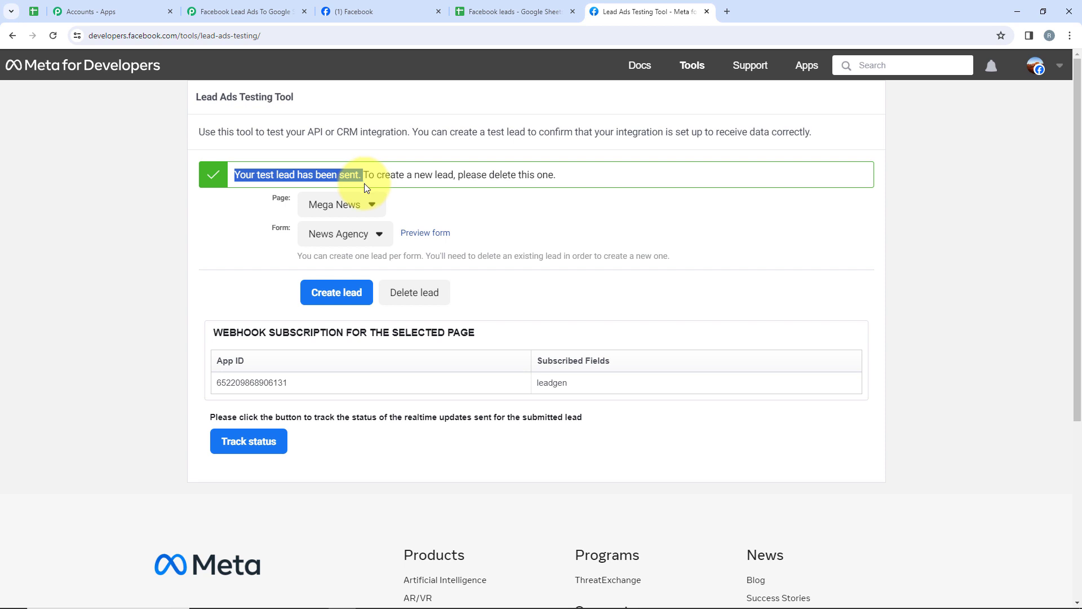
Confirm Test User appears in row 4 of the News Agency sheet.
left_click(509, 4)
left_click(20, 258)
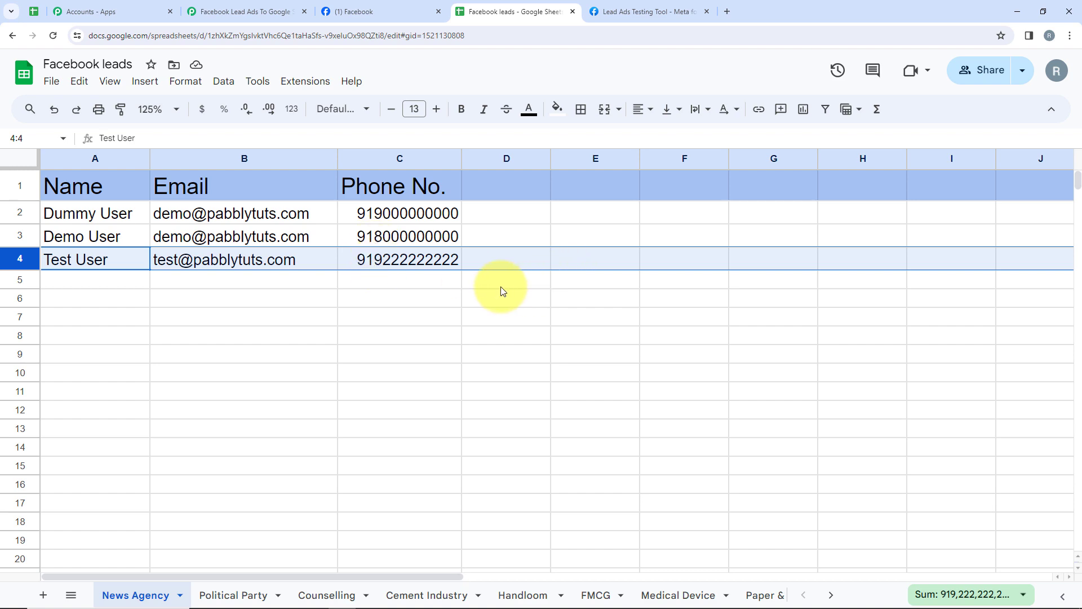
left_click(411, 282)
left_click(214, 12)
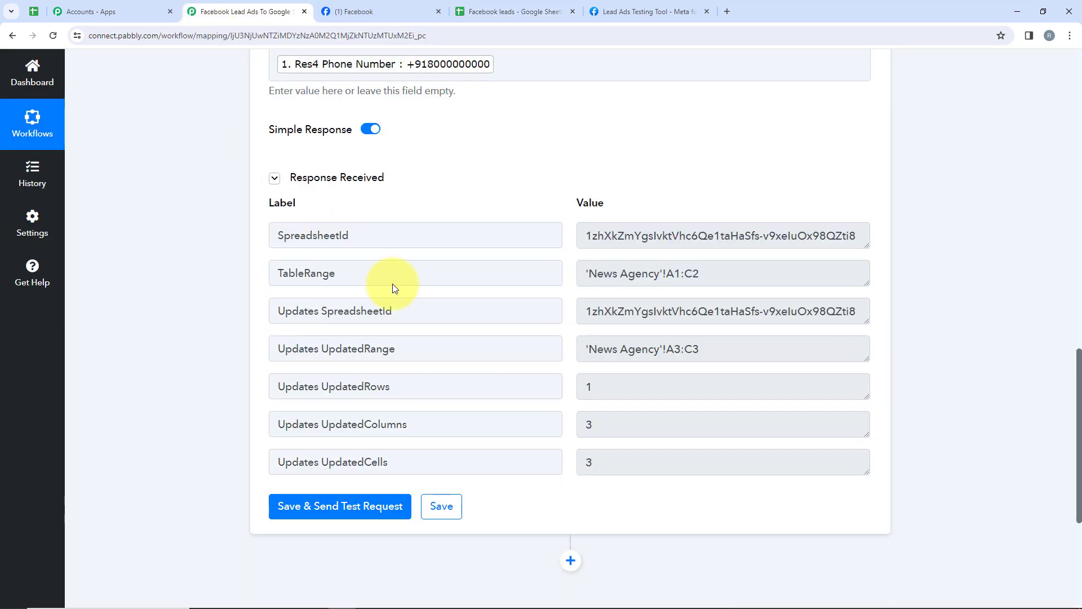
Collapse the Google Sheets action and review the Facebook Lead Ads New Lead trigger settings.
scroll(392, 283, "up", 8)
scroll(499, 372, "up", 9)
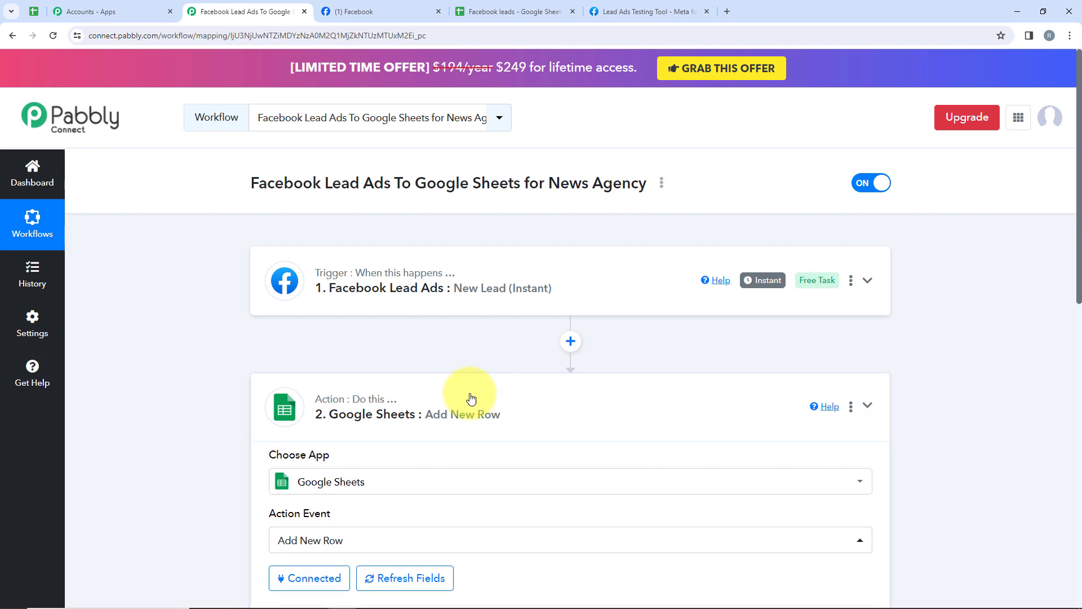
left_click(471, 399)
left_click(350, 290)
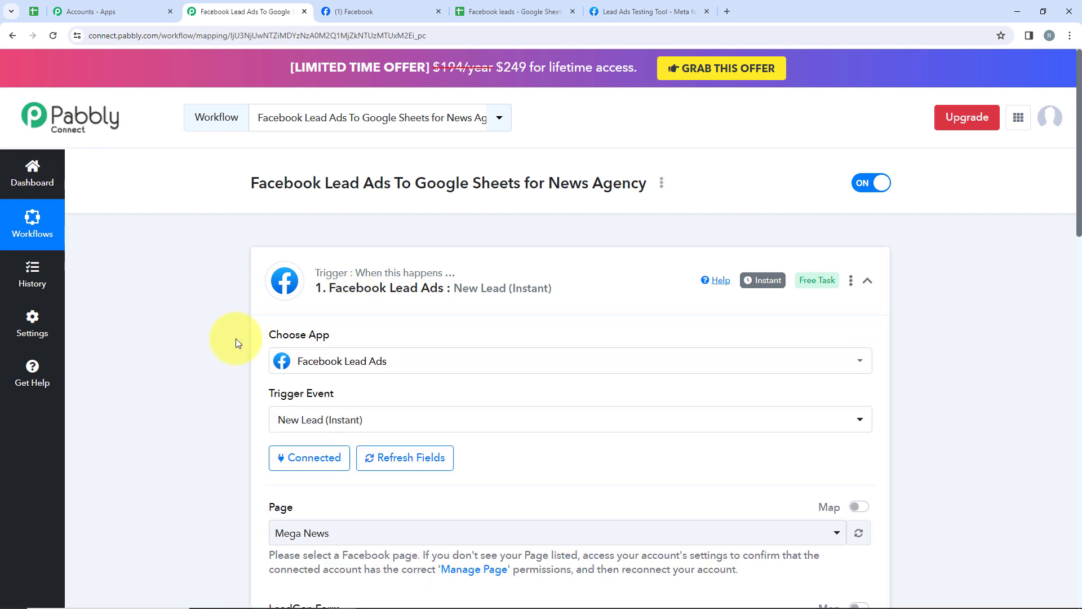
scroll(236, 338, "down", 1)
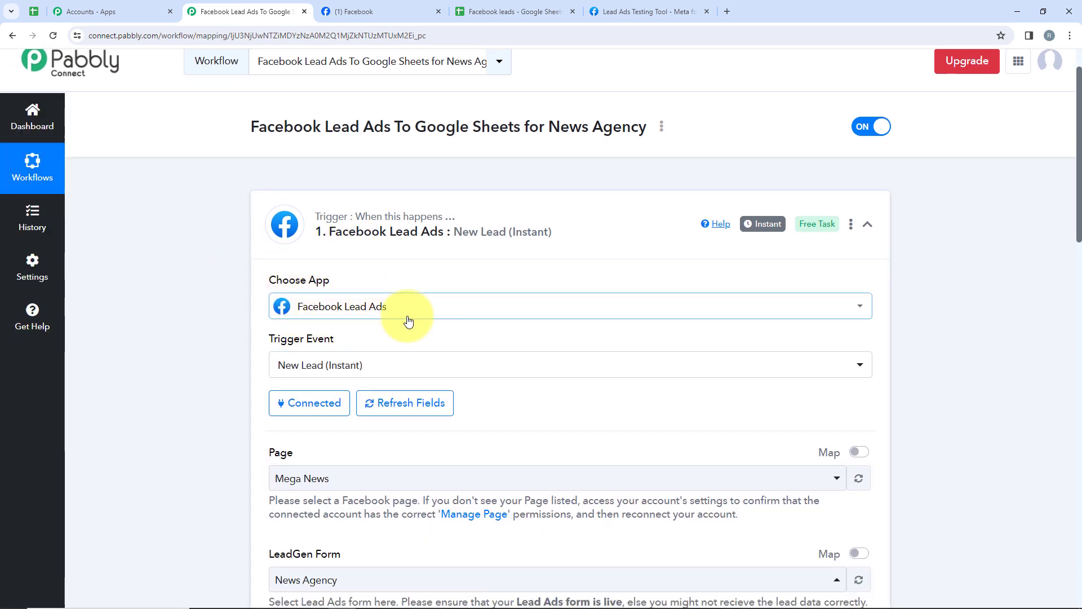
scroll(406, 317, "down", 1)
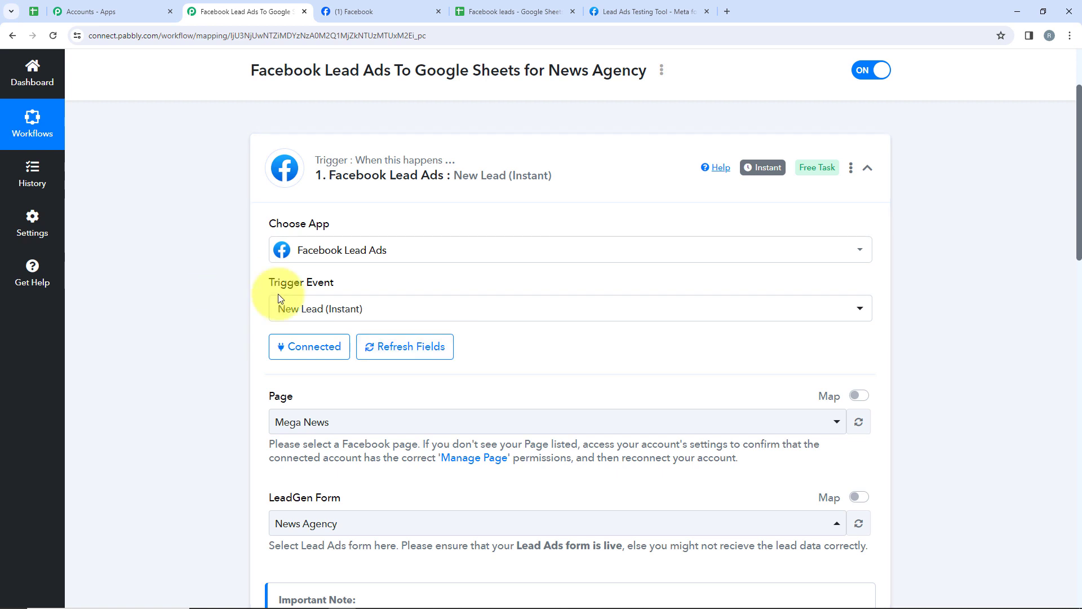
scroll(376, 325, "down", 1)
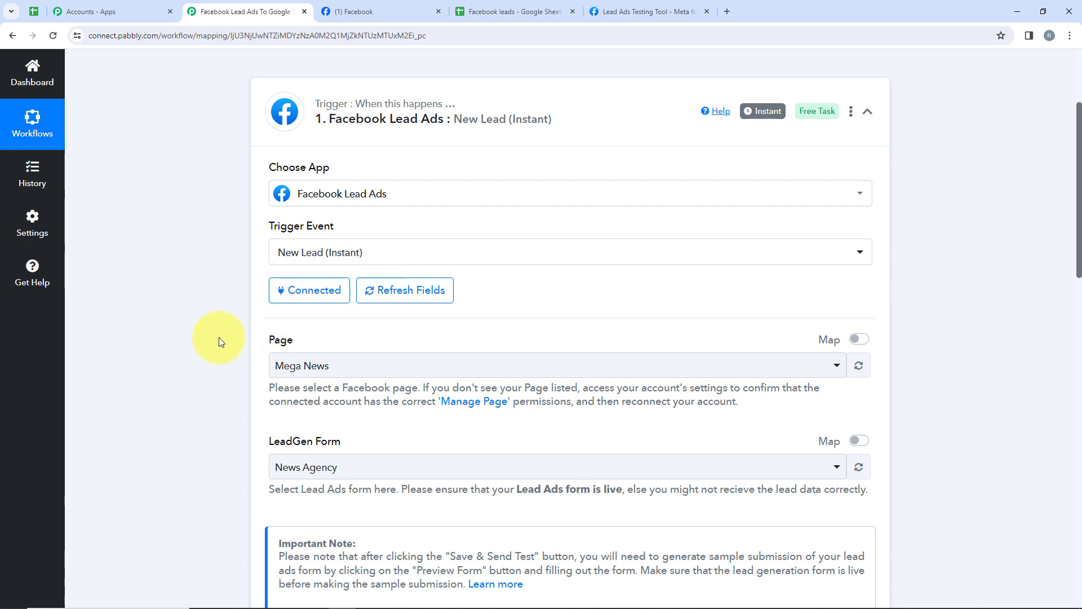
scroll(218, 337, "down", 2)
scroll(451, 333, "down", 4)
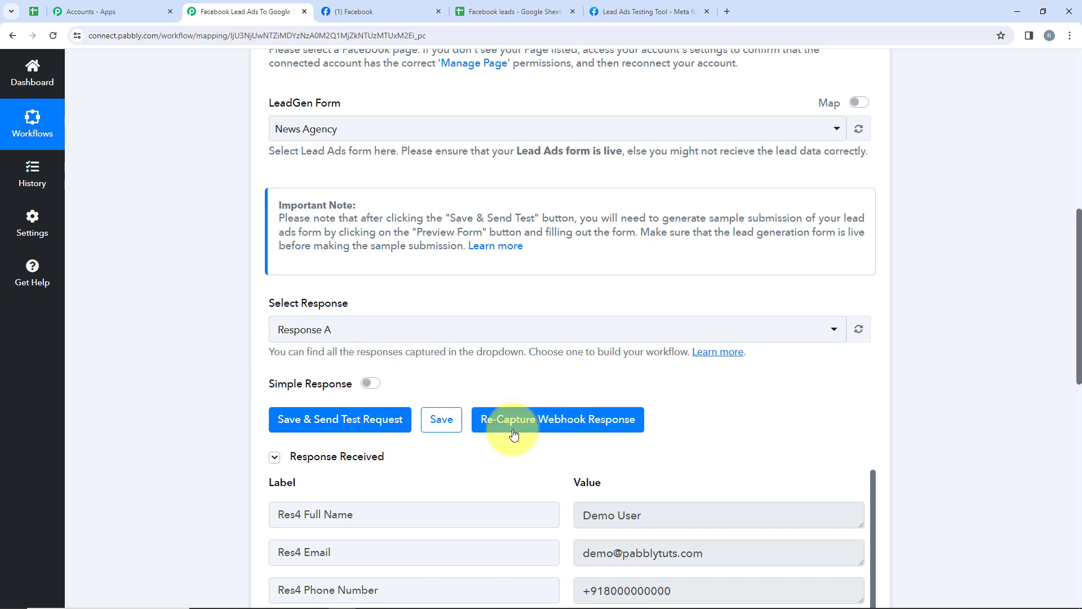
scroll(513, 434, "down", 9)
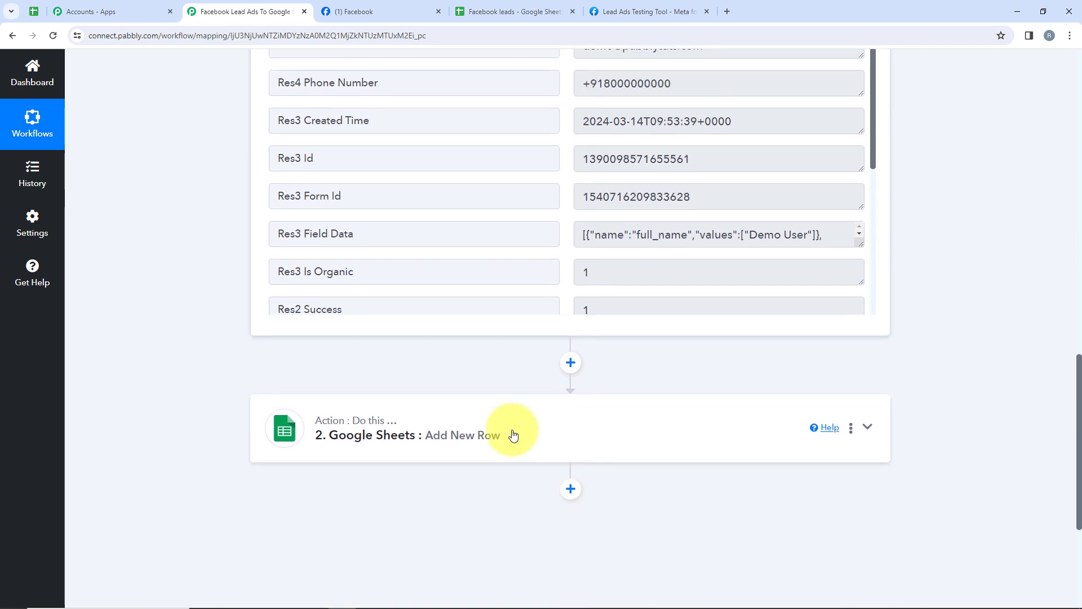
Expand and review the Google Sheets Add New Row field mappings.
left_click(401, 425)
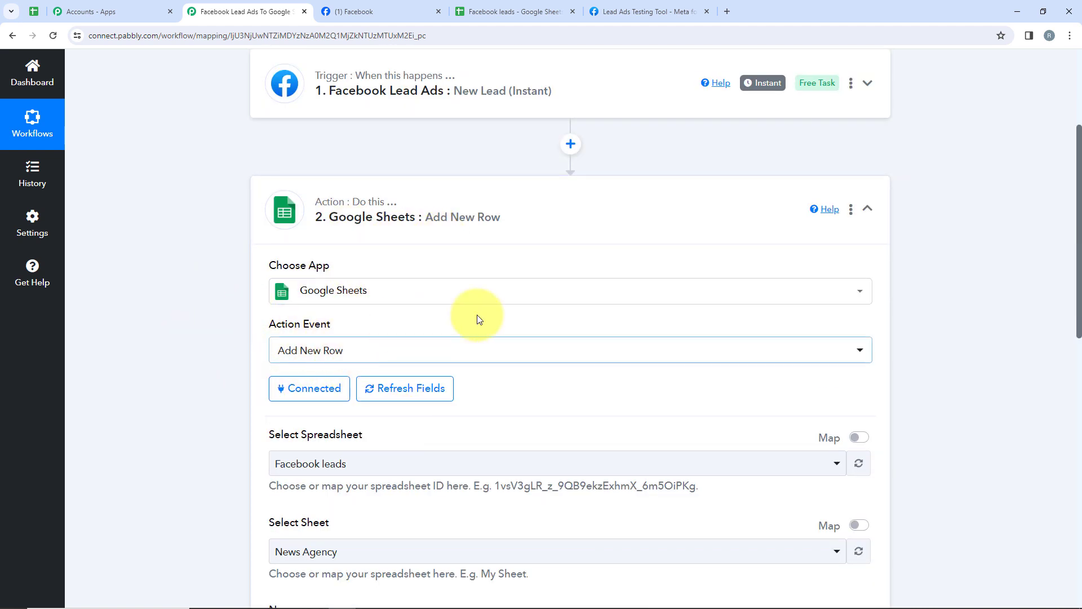
scroll(477, 319, "down", 1)
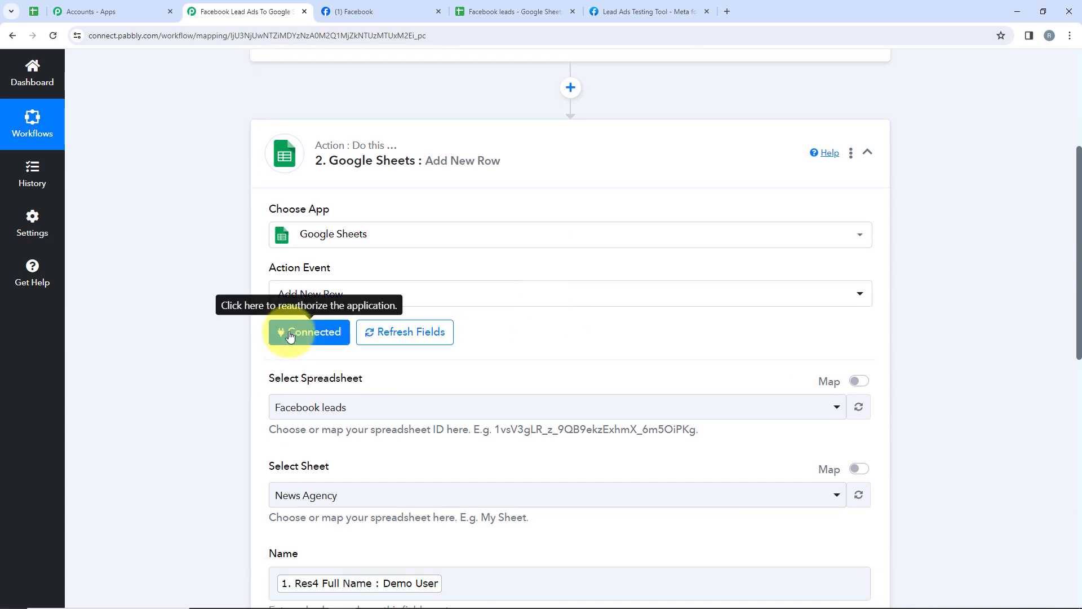
scroll(282, 336, "down", 2)
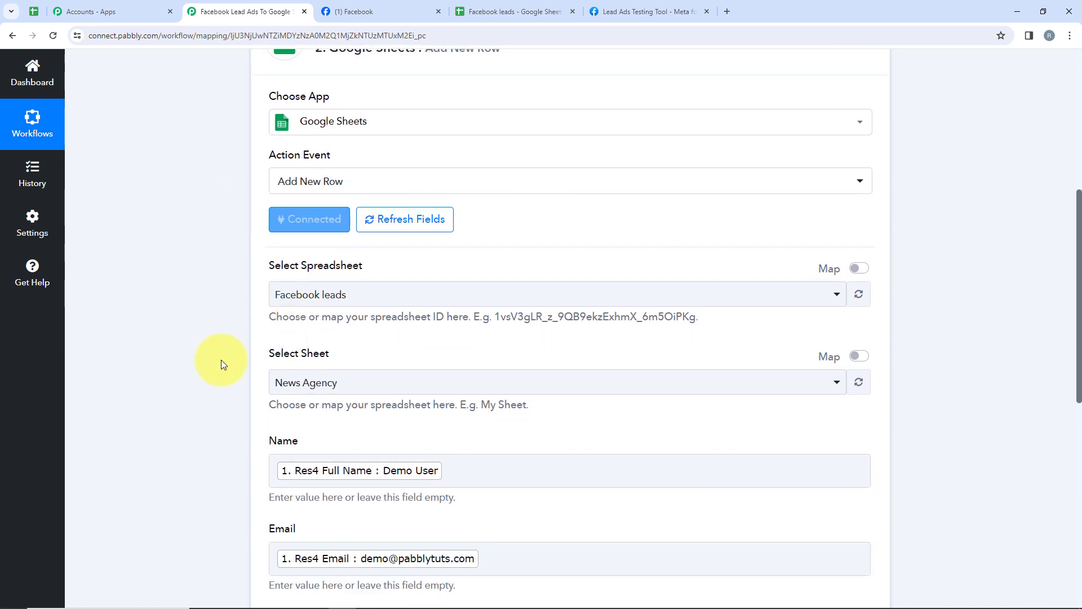
left_click_drag(180, 285, 372, 268)
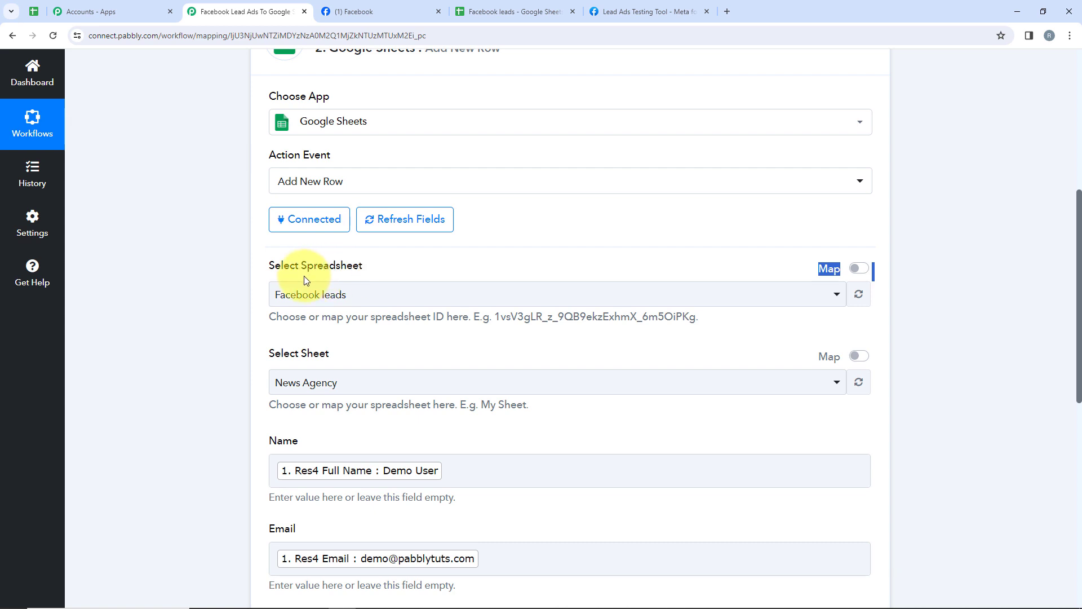
left_click_drag(304, 276, 314, 307)
left_click(305, 357)
left_click_drag(289, 354, 368, 338)
left_click(368, 338)
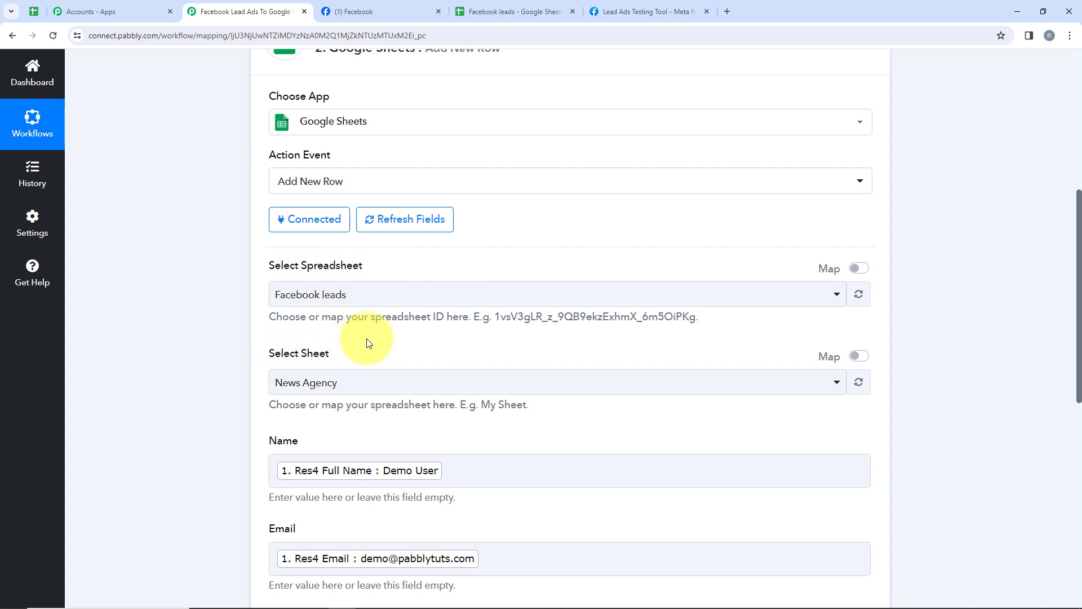
scroll(363, 338, "down", 2)
scroll(244, 292, "down", 1)
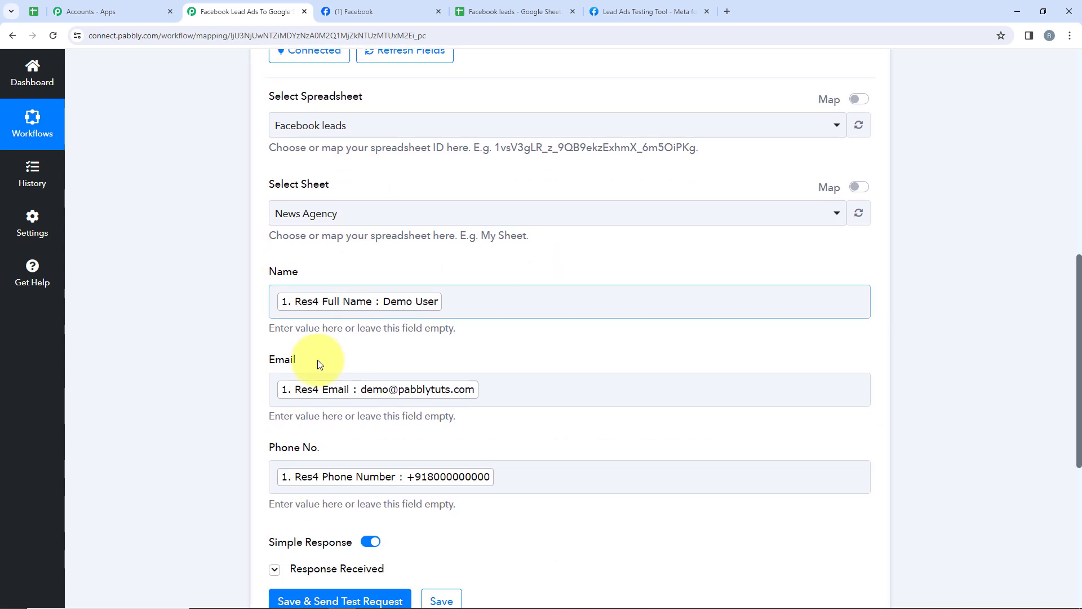
scroll(482, 399, "down", 3)
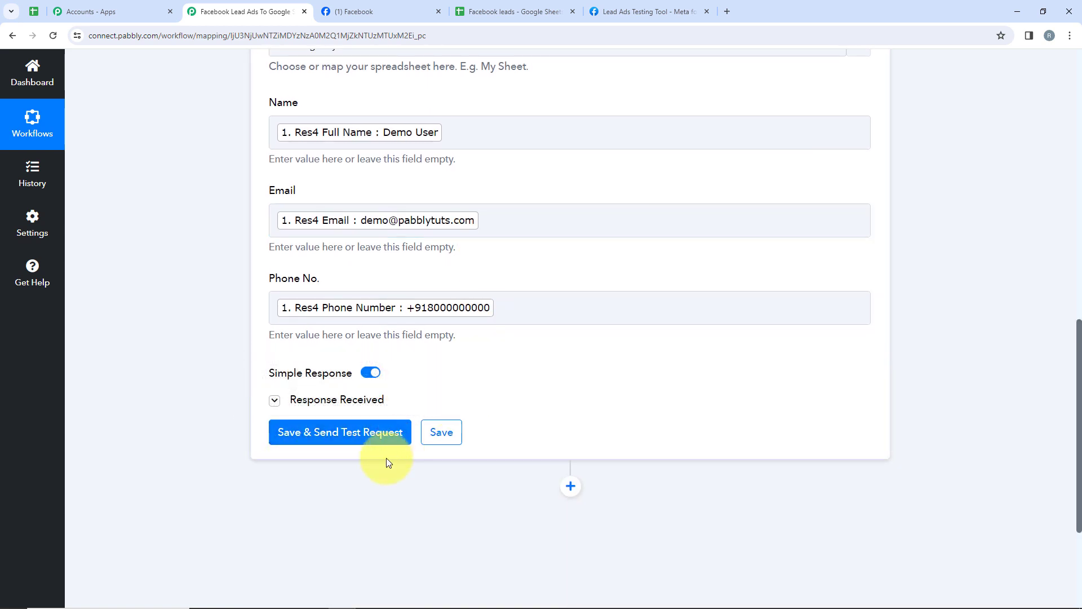
Check the Demo User and Test User rows in the sheet, then collapse the action step.
left_click(510, 7)
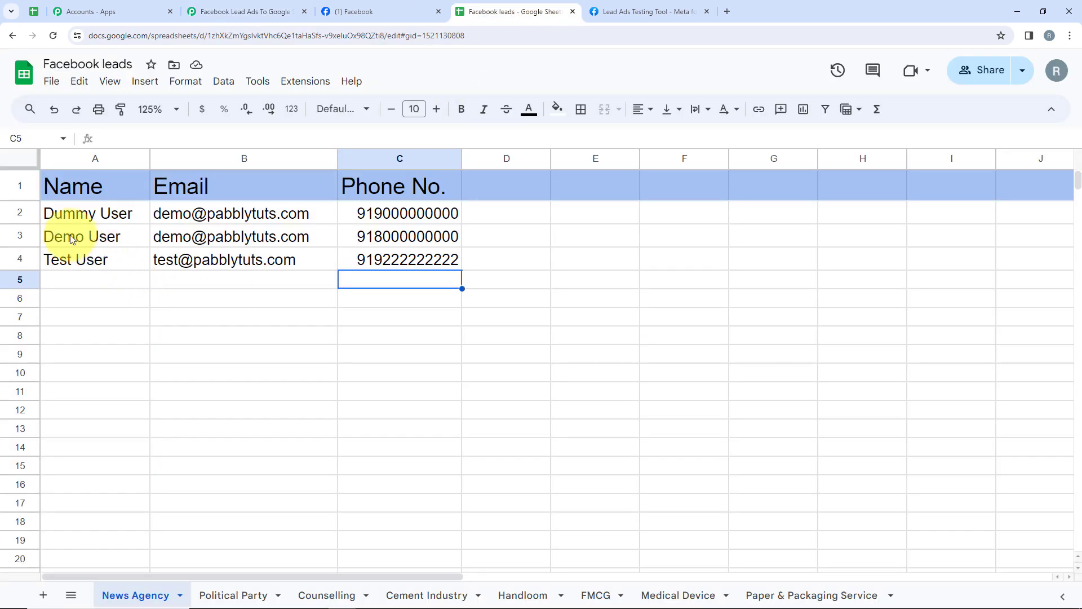
left_click_drag(62, 235, 378, 261)
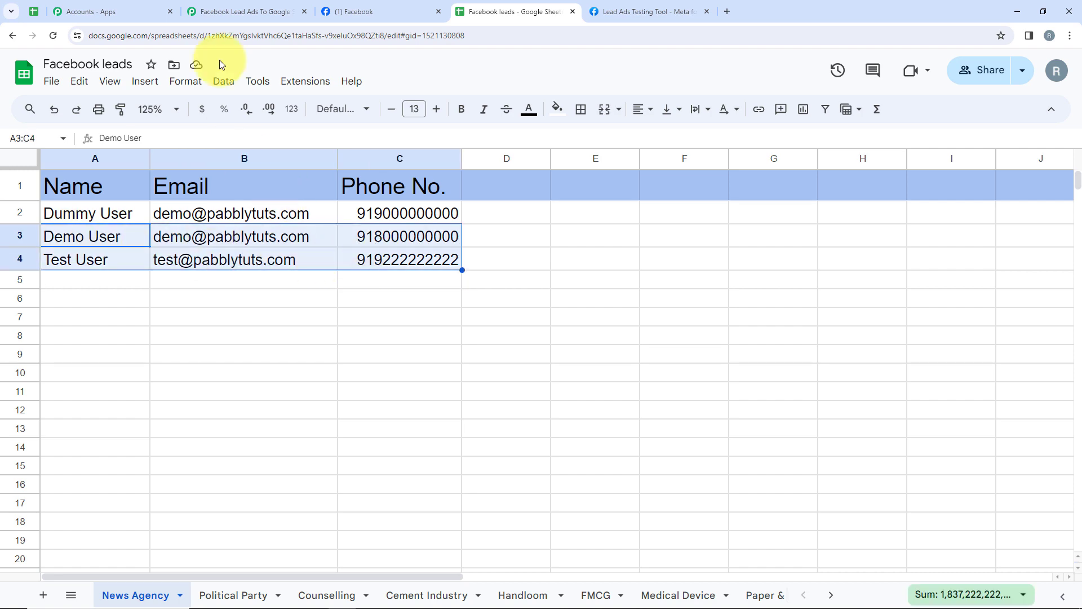
left_click(245, 11)
scroll(470, 324, "up", 10)
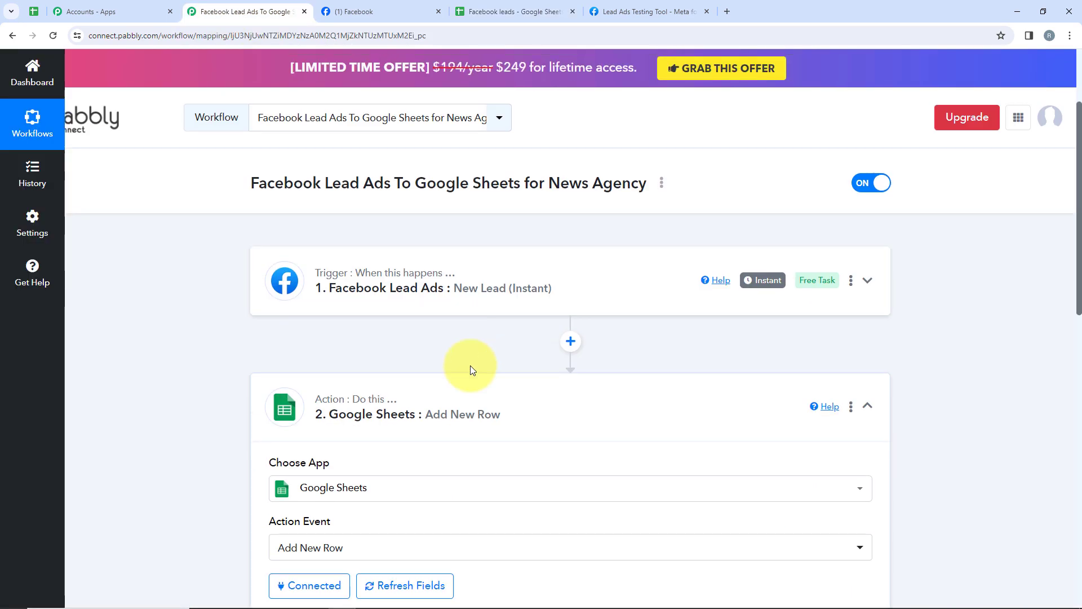
left_click(472, 399)
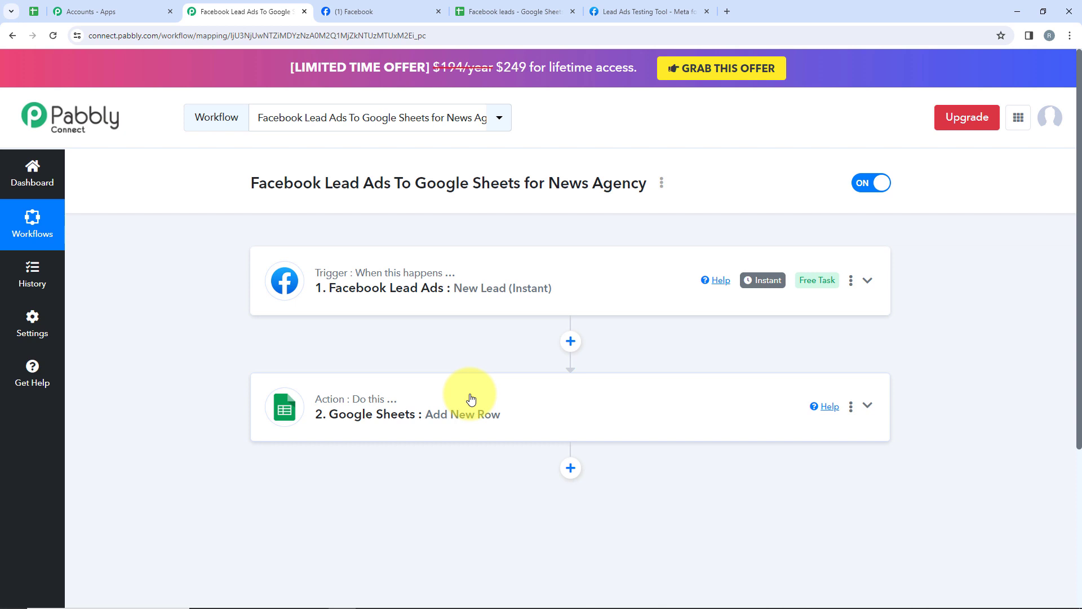